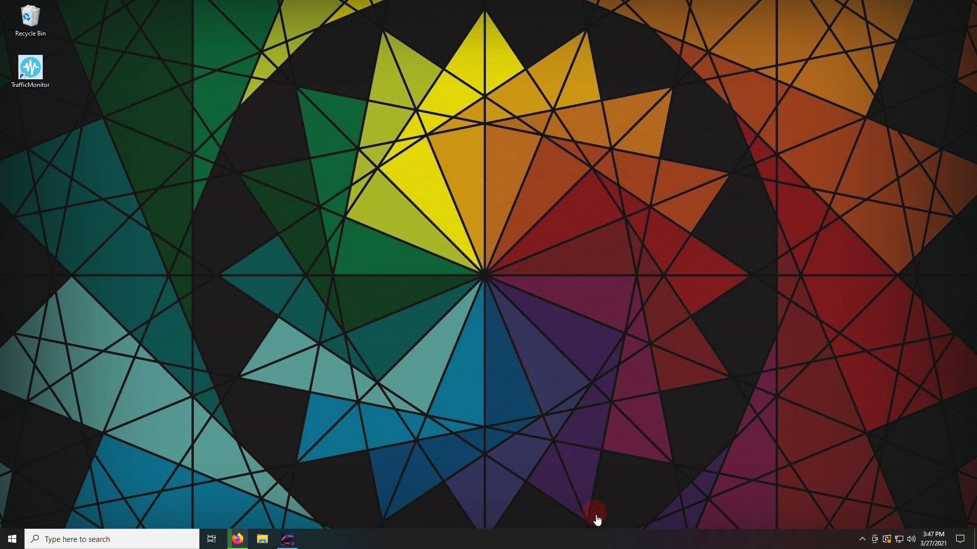
In Task Manager, sort by CPU to find systester at ~90%, then sort by network usage
right_click(610, 543)
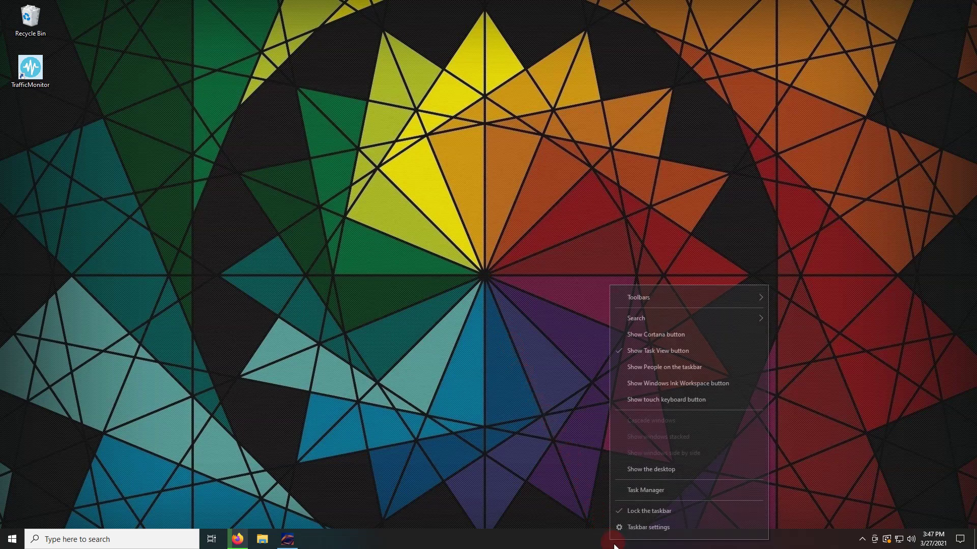
click(712, 494)
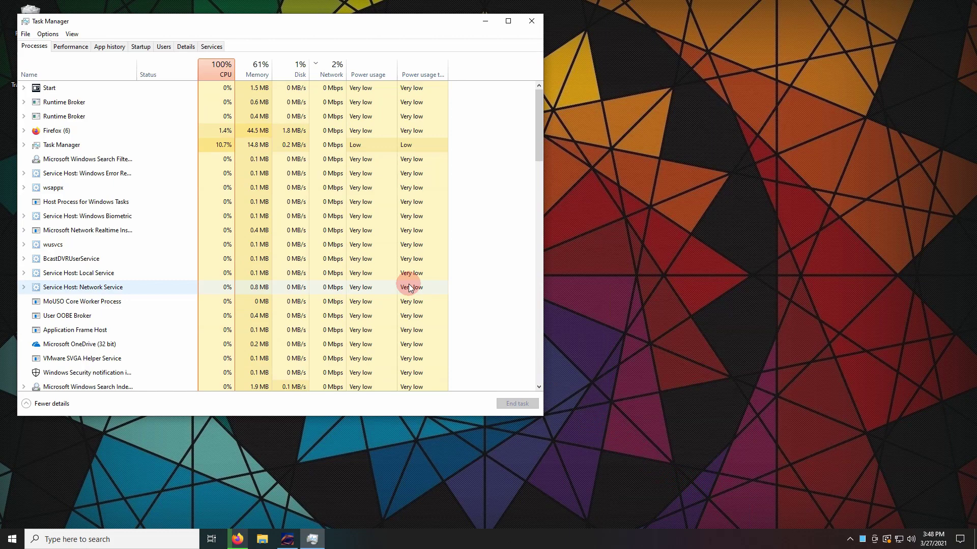
click(221, 72)
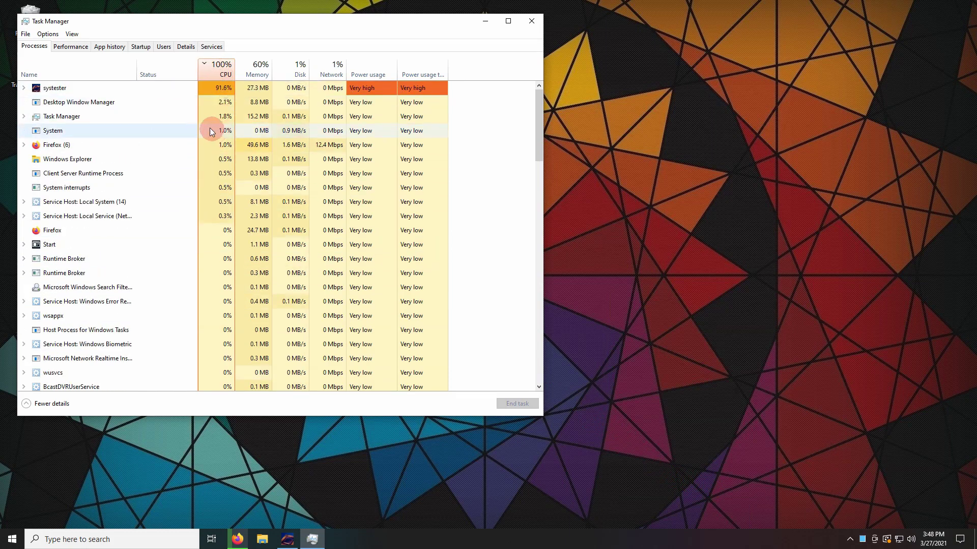
click(117, 88)
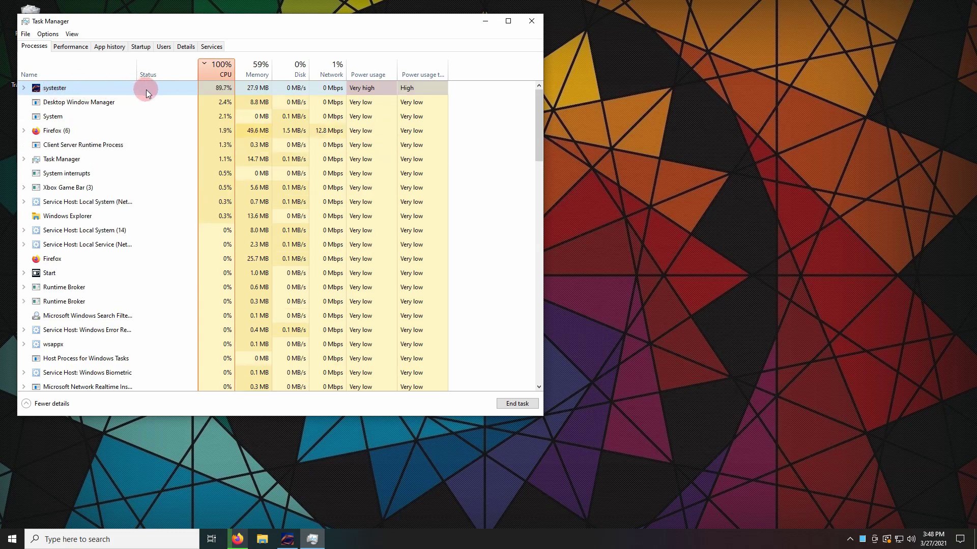
click(335, 75)
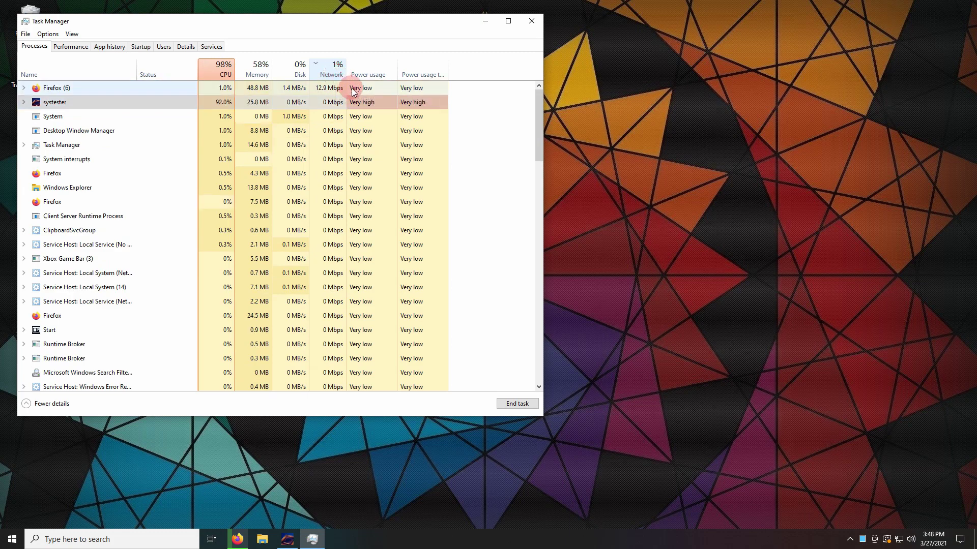
click(362, 91)
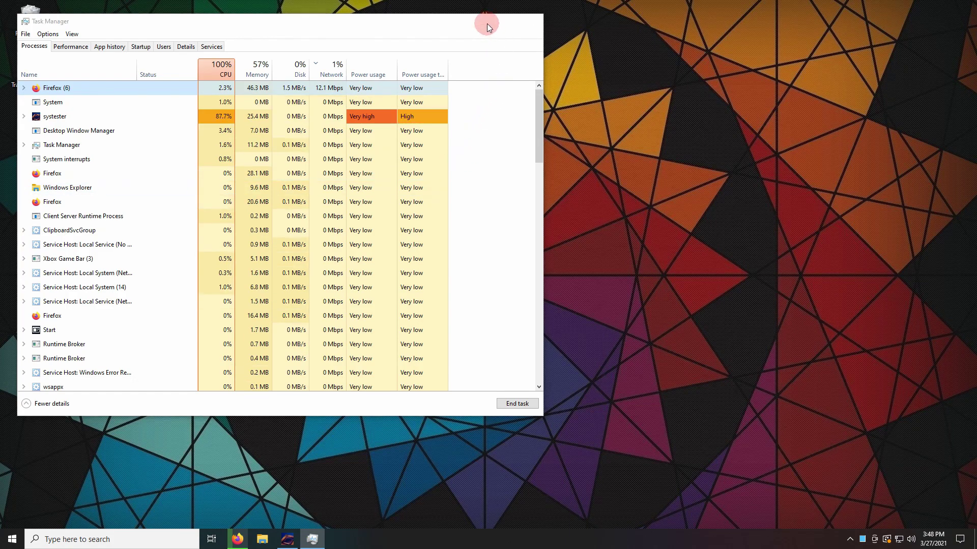
Minimize Task Manager and launch TrafficMonitor from its desktop shortcut
click(486, 22)
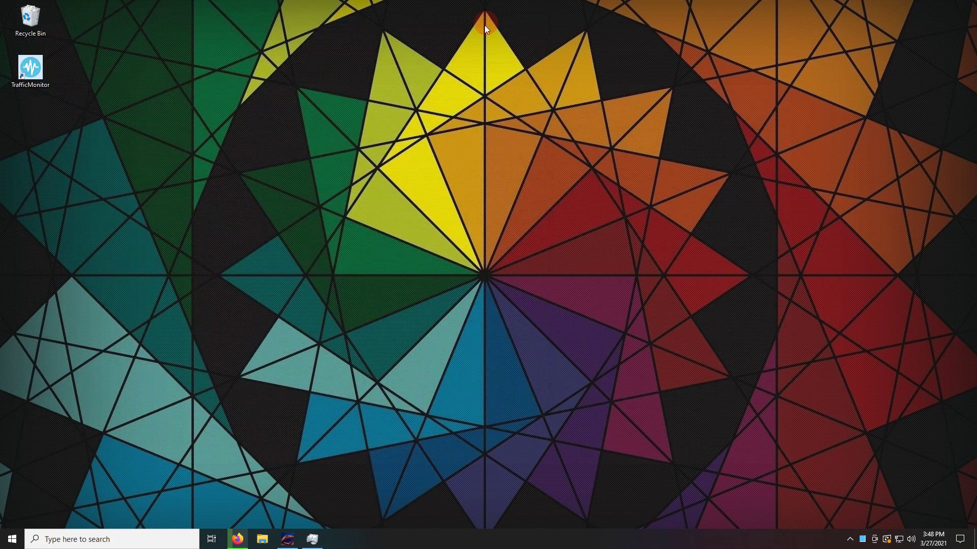
click(32, 72)
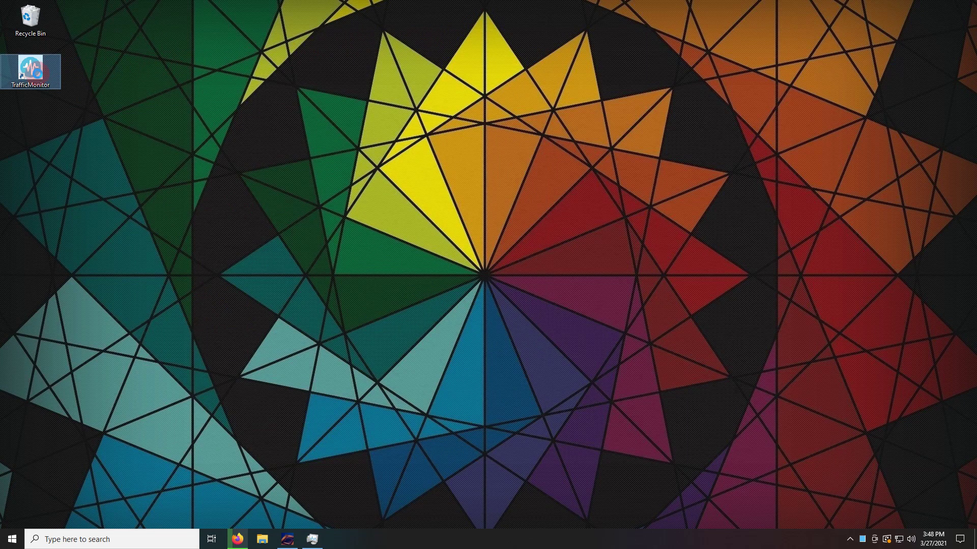
right_click(32, 72)
click(103, 80)
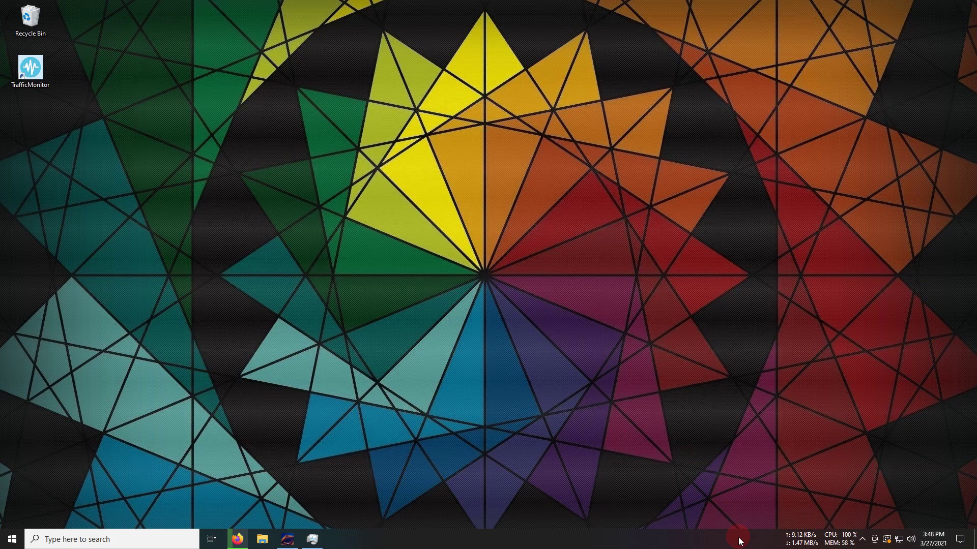
mouse_move(859, 535)
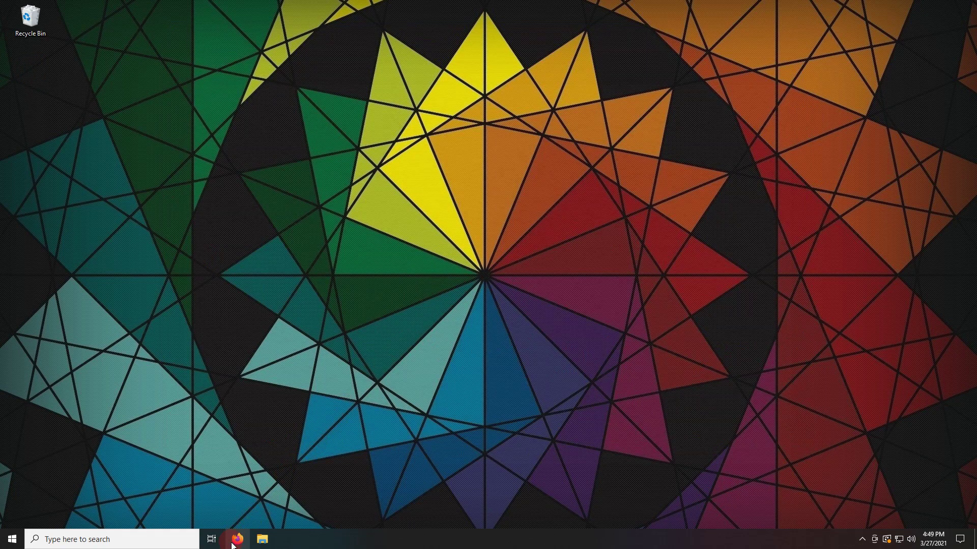
Load the Zhihu article zhuanlan.zhihu.com/p/39542454 in Firefox and dismiss the QR login popup
click(235, 542)
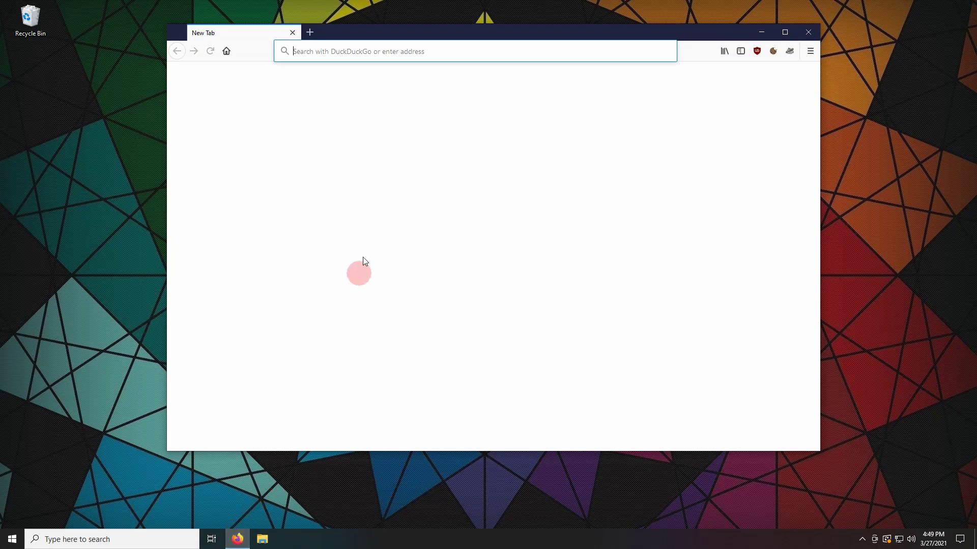
text(https://zhuanlan.zhihu.com/p/39542454)
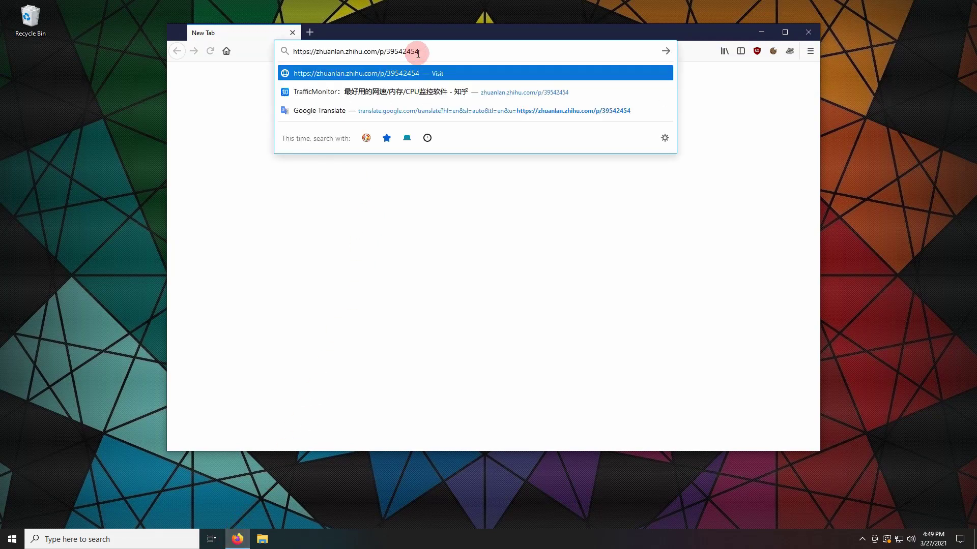
key(Return)
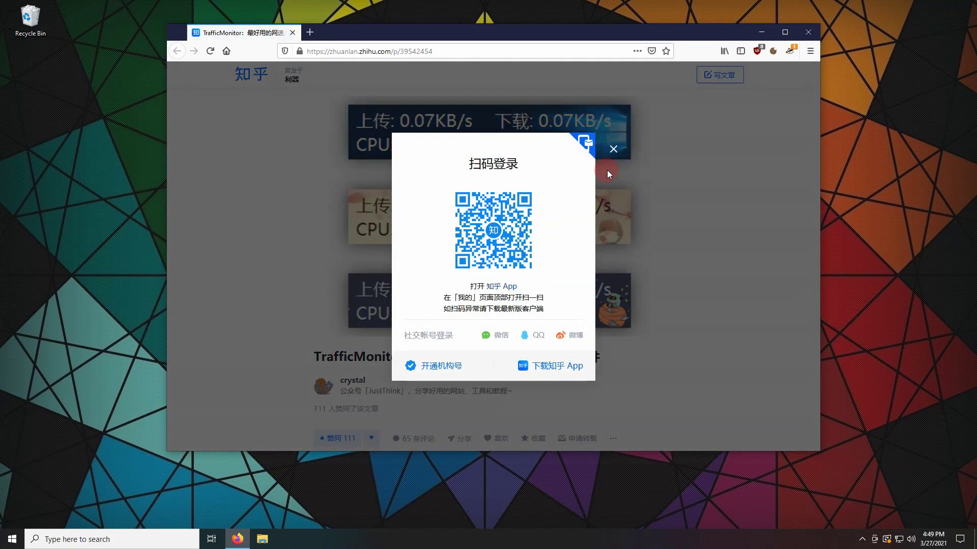
click(614, 149)
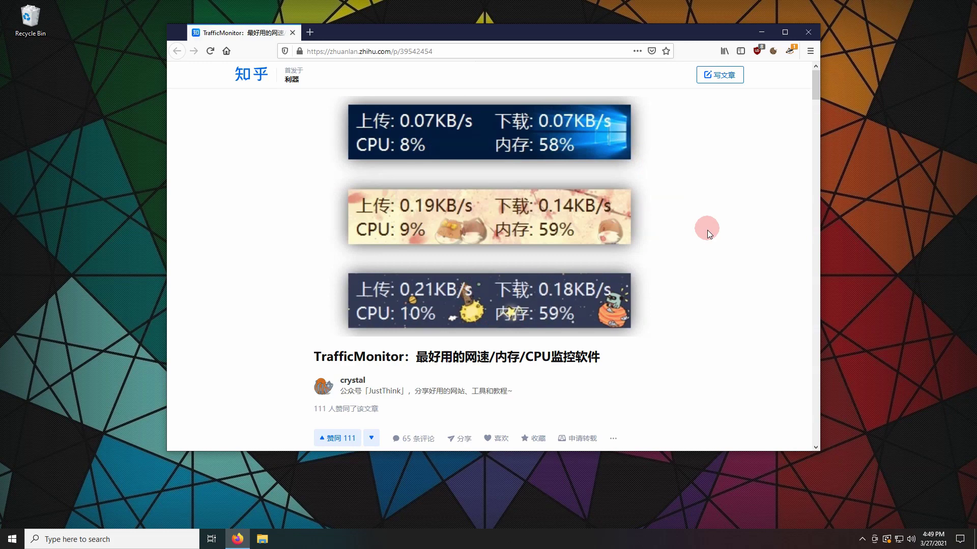
scroll(692, 236, down, 5)
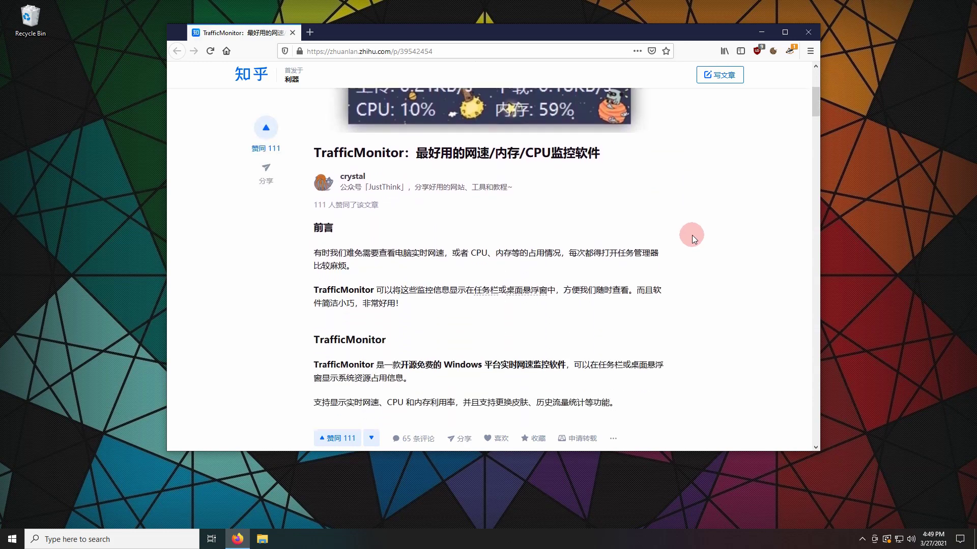
scroll(691, 235, up, 5)
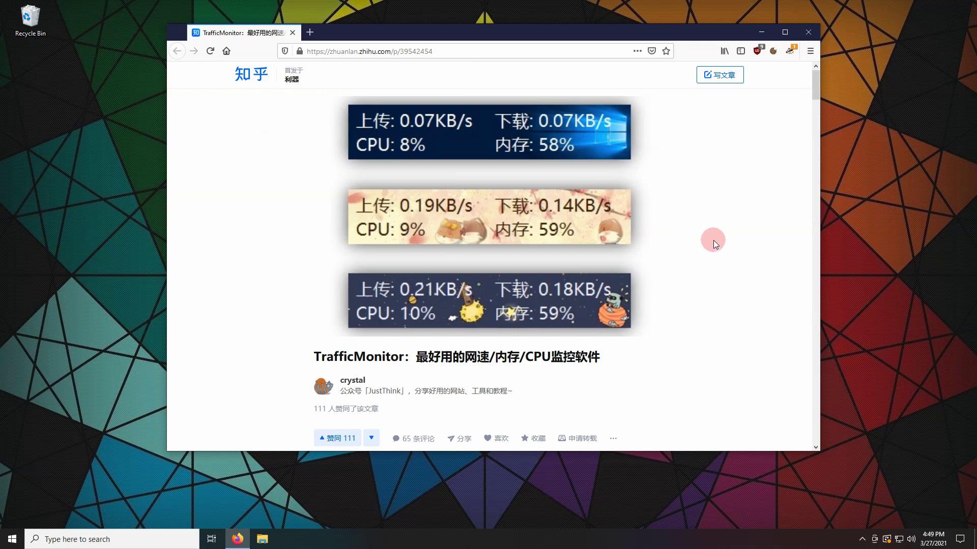
In a new tab, search 'google translate webpage' and open the iTools Google Translate Web result
click(310, 33)
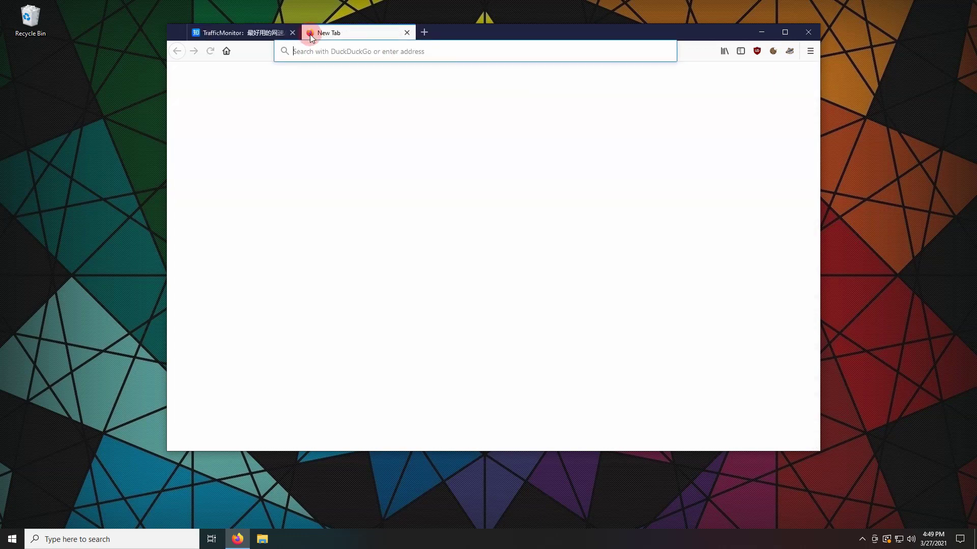
text(google)
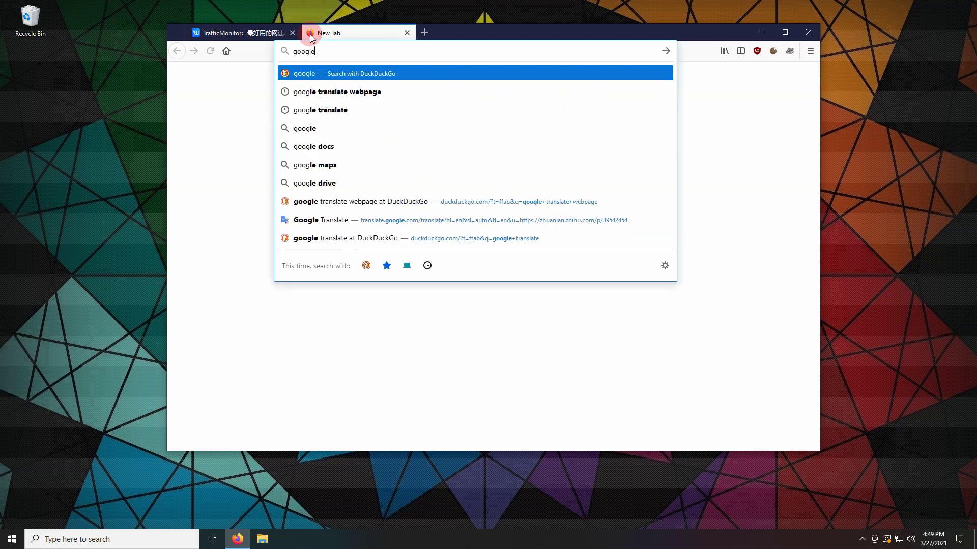
text( tra)
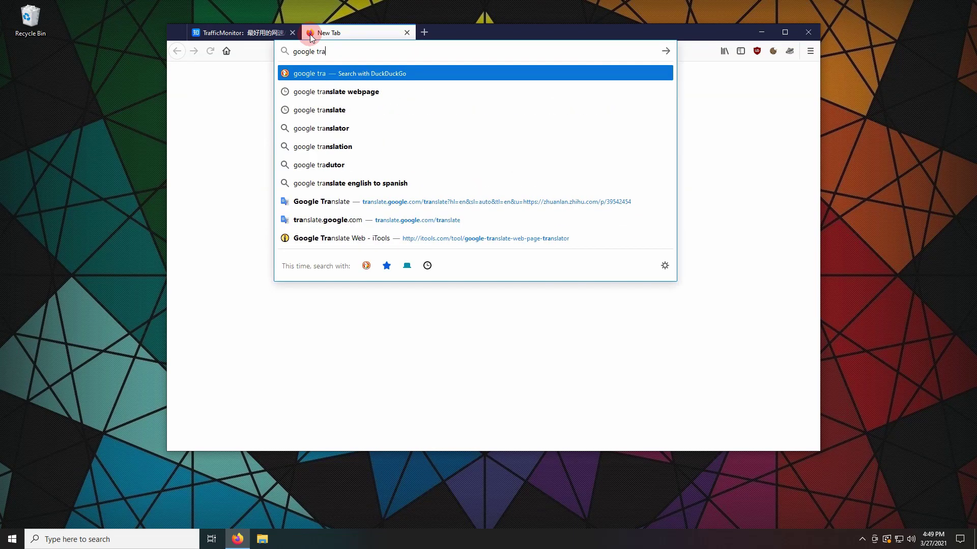
text(nslate webpage)
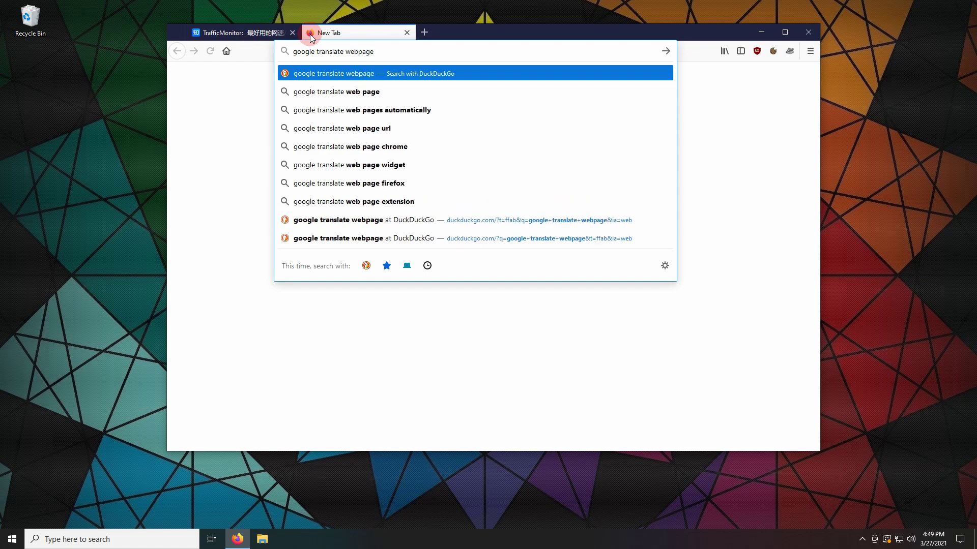
key(Return)
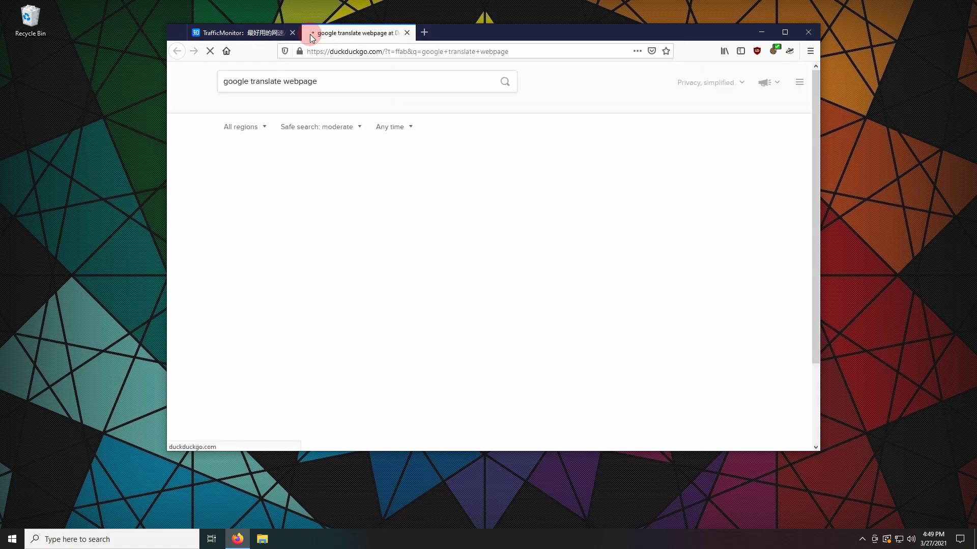
scroll(331, 101, down, 4)
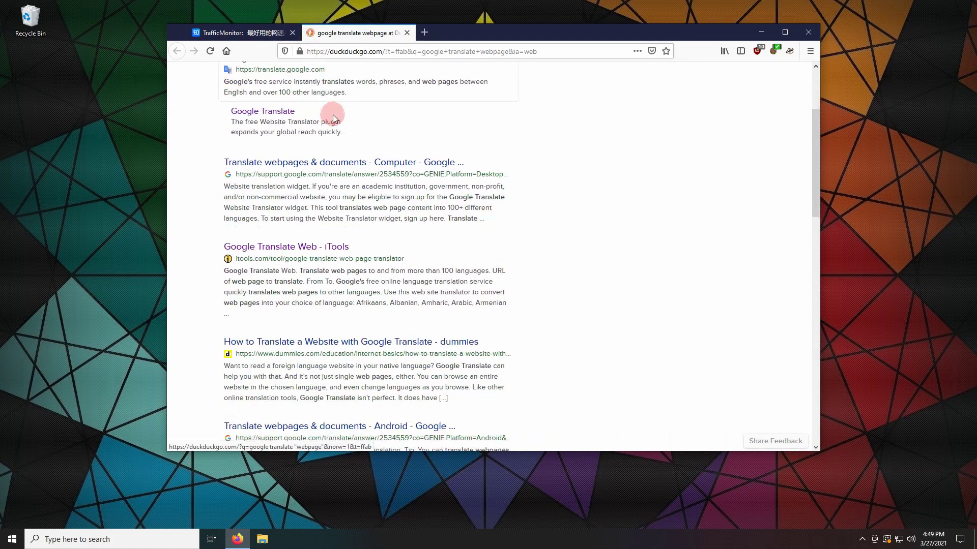
click(340, 173)
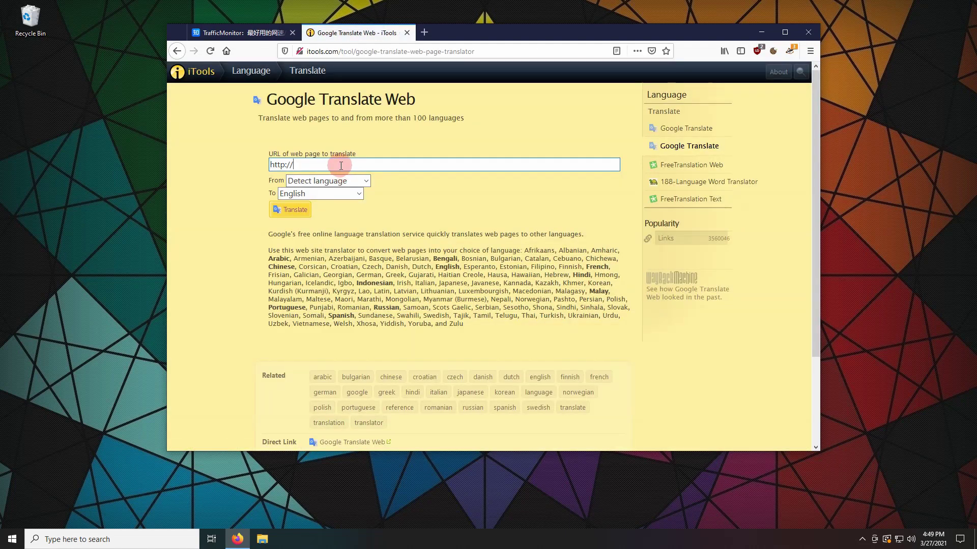
key(ctrl+shift+Left)
key(ctrl+shift+Left)
text(https://zhuanlan.zhihu.com/p/39542454)
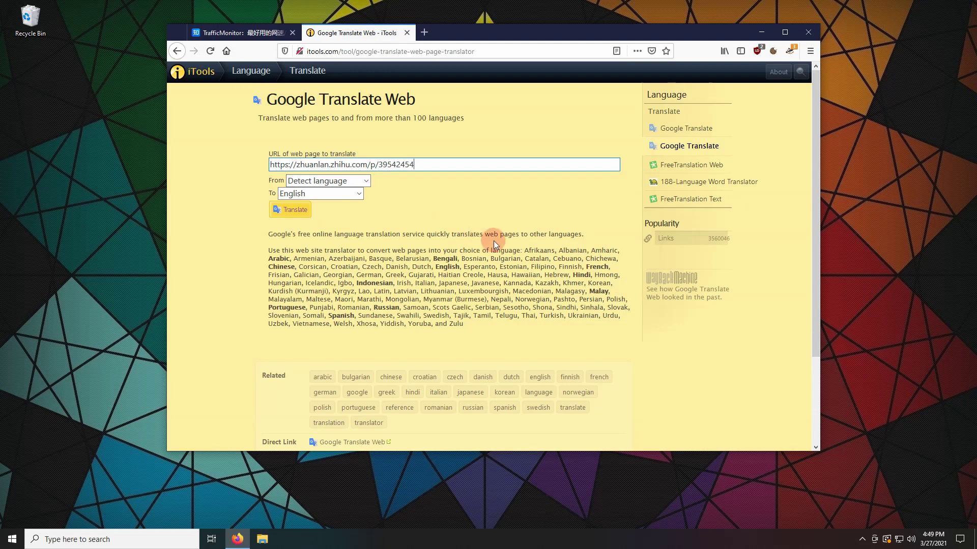
key(Return)
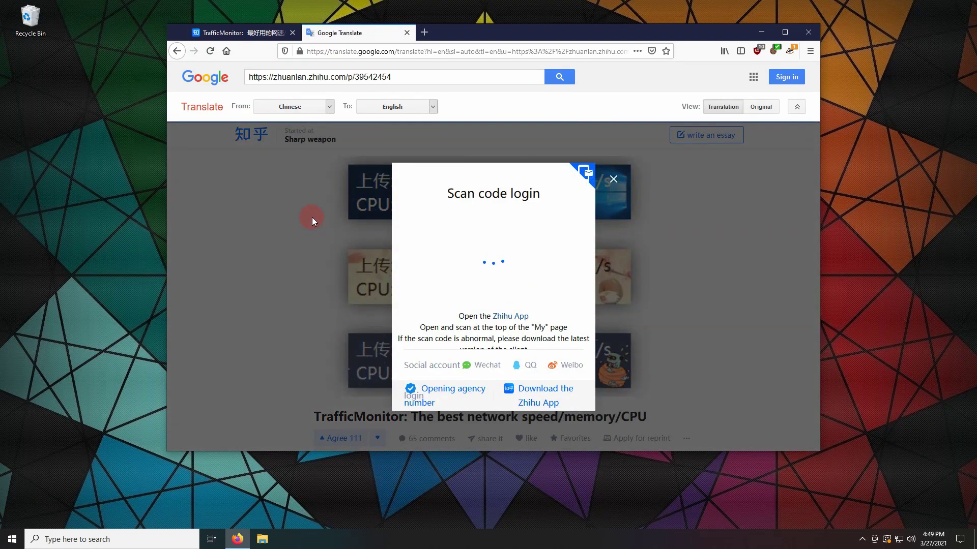
Dismiss the login popup and scroll the translation to the original address github.com/zhongyang219/TrafficMonitor
click(614, 180)
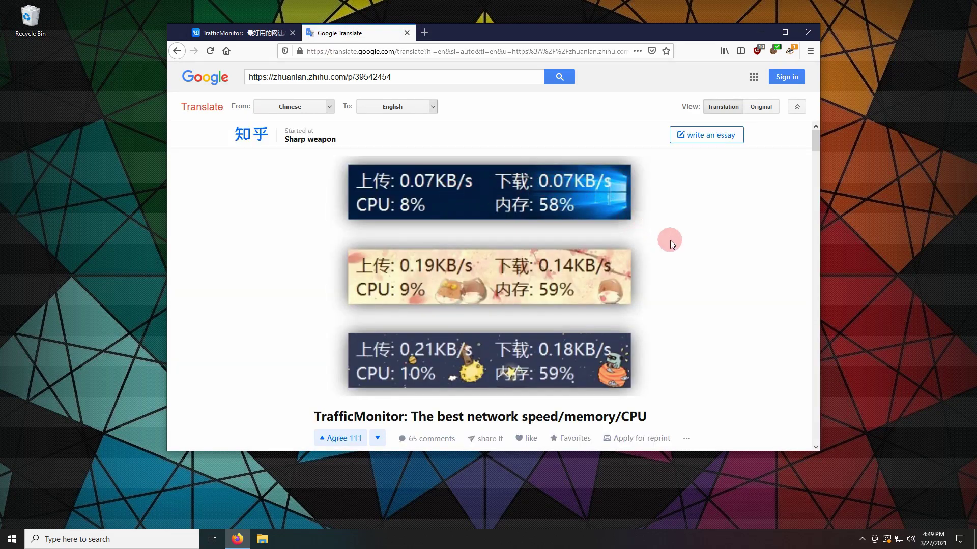
scroll(670, 240, down, 4)
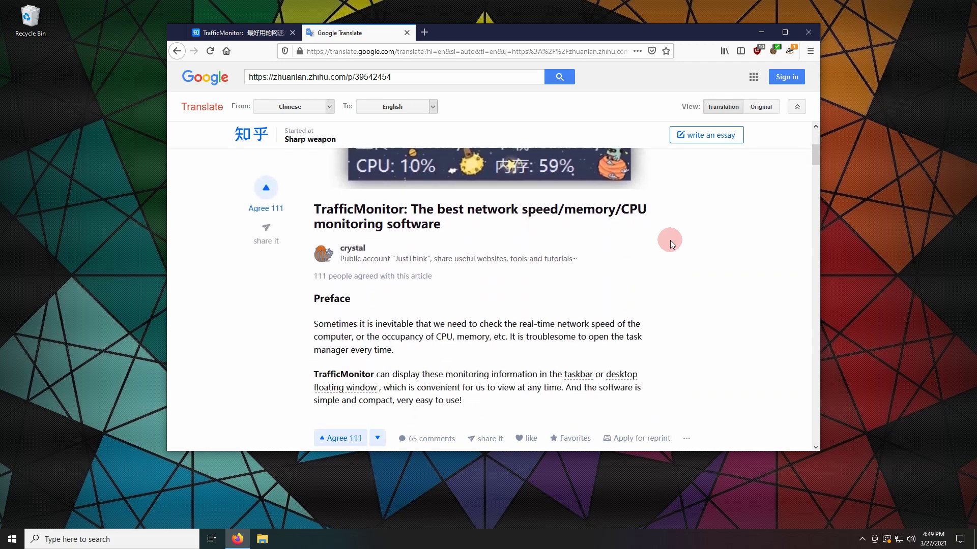
scroll(670, 240, down, 1)
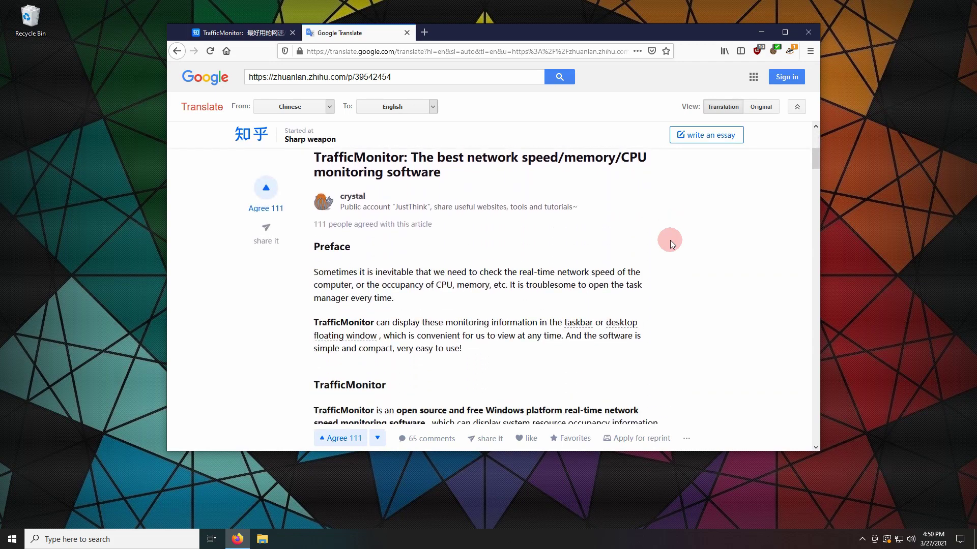
scroll(669, 244, down, 1)
scroll(670, 243, down, 3)
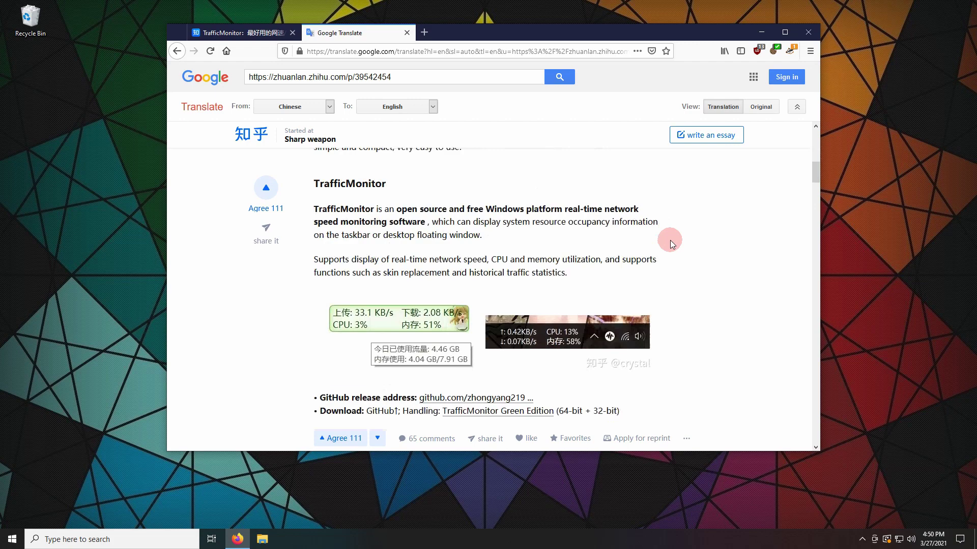
scroll(670, 244, down, 1)
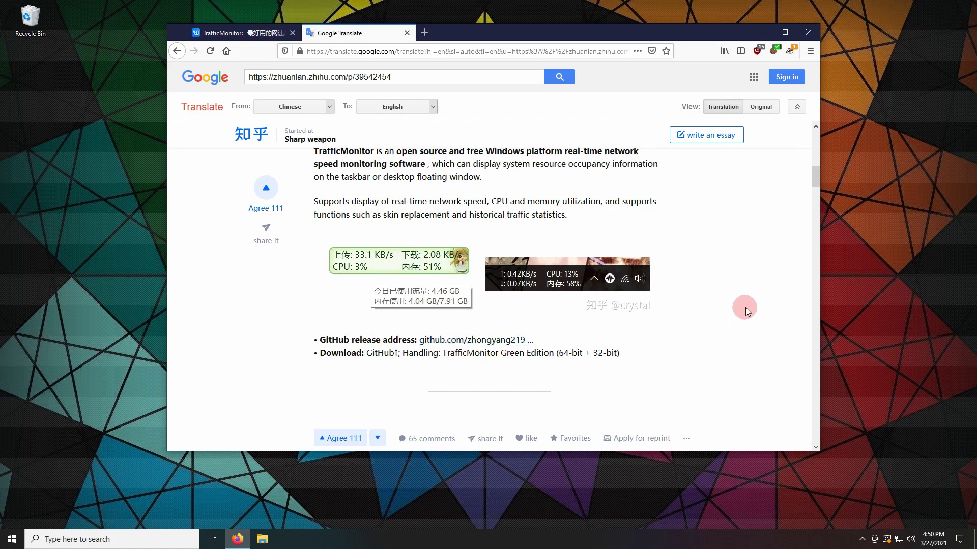
scroll(746, 307, down, 1)
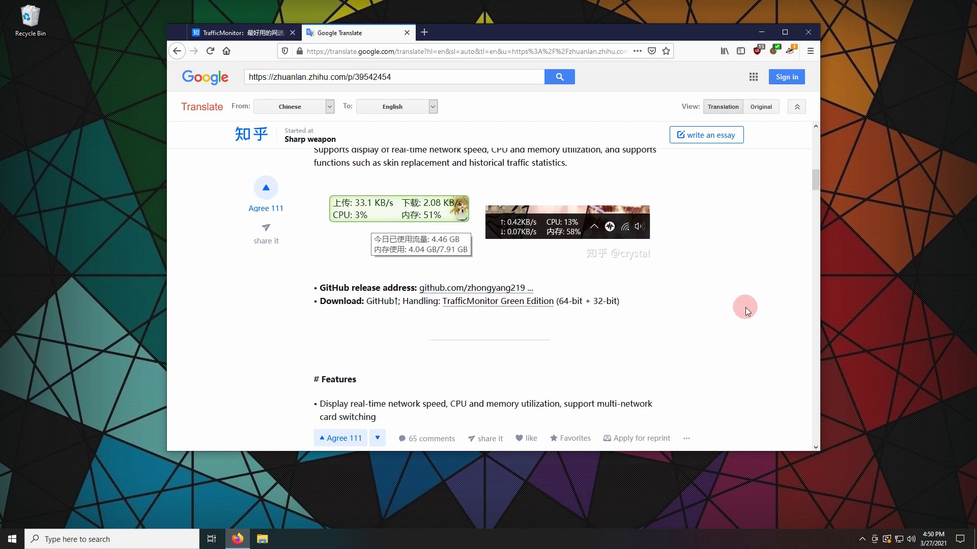
scroll(745, 307, down, 2)
scroll(746, 307, down, 2)
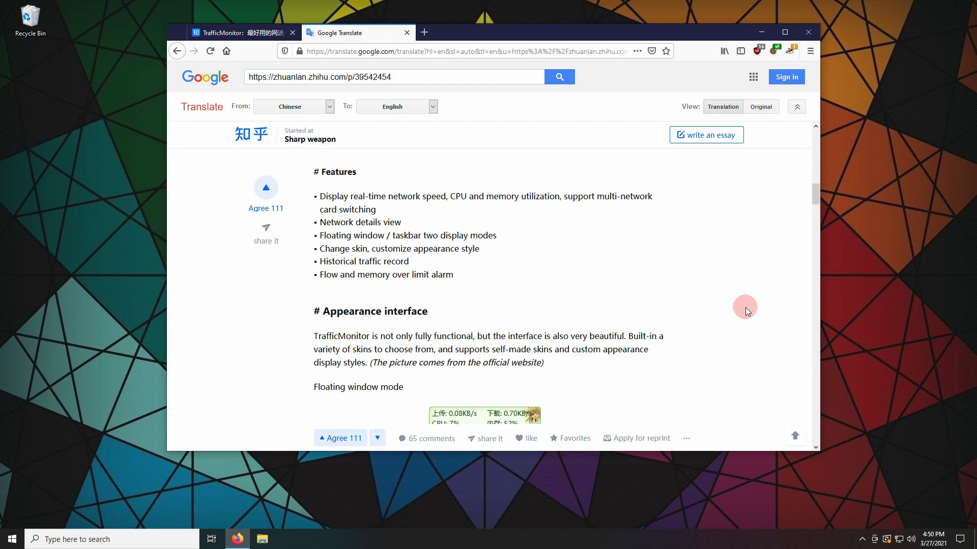
scroll(746, 308, down, 1)
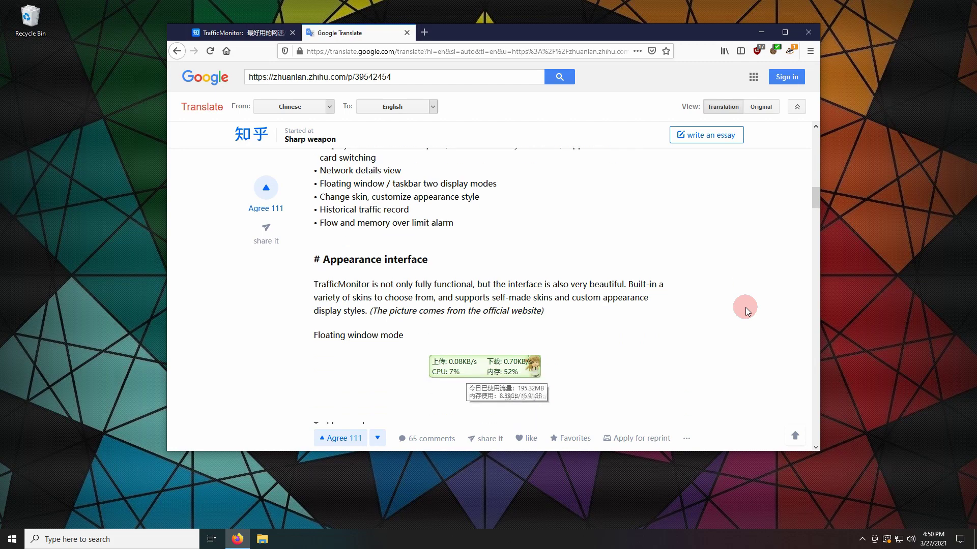
scroll(746, 307, up, 5)
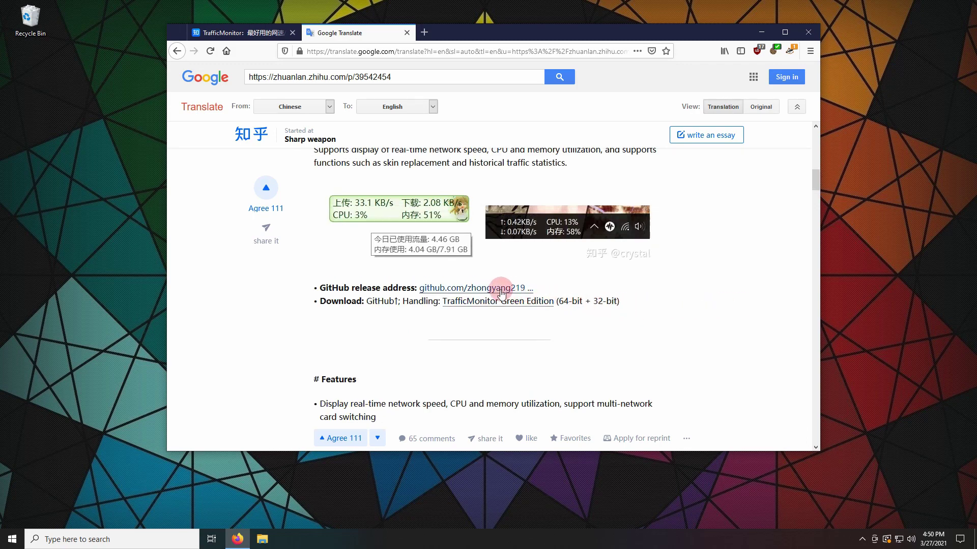
mouse_move(501, 292)
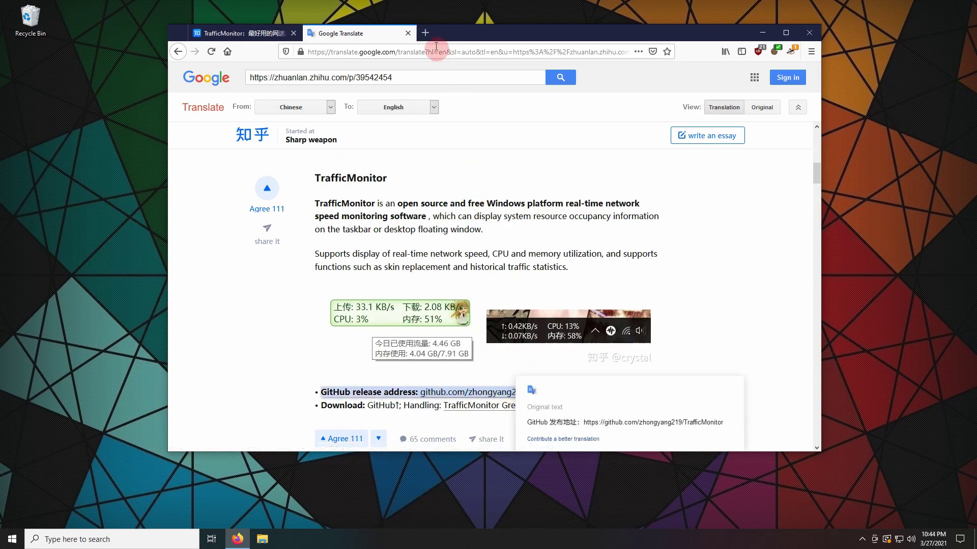
In a new tab, search DuckDuckGo for 'TrafficMonitor zhongyang219' and open the README_en-us.md result
click(425, 33)
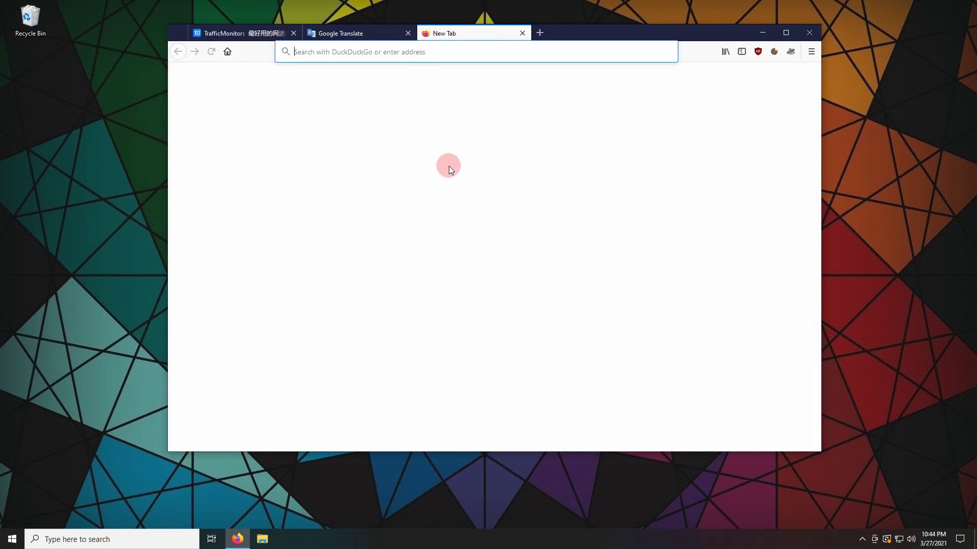
text(TrafficMonitor zhongyang219)
key(Return)
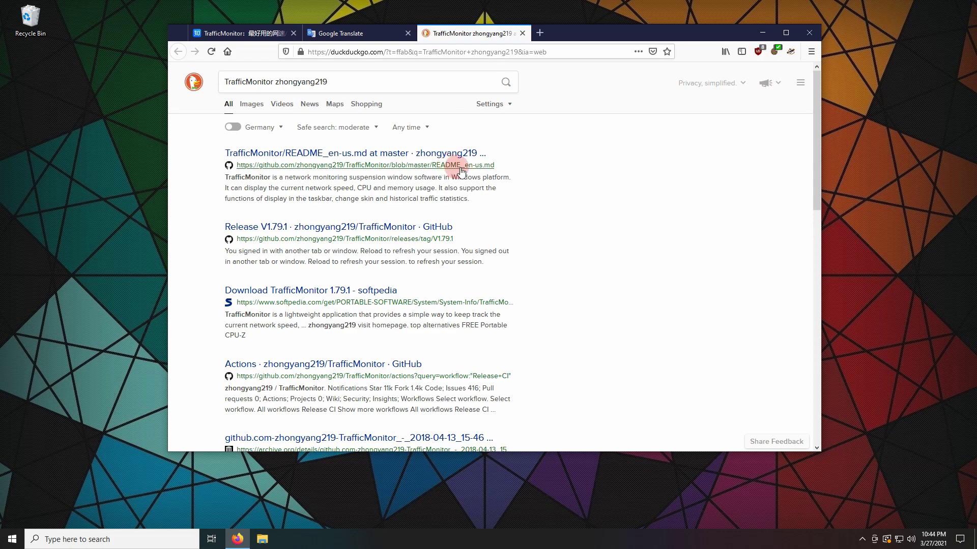
click(488, 168)
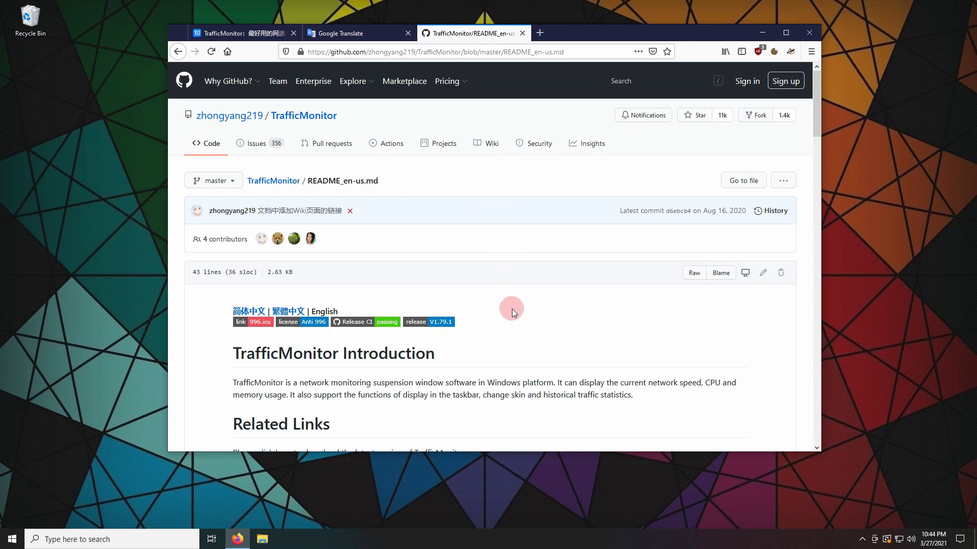
Scroll through the README's introduction, download links, features and screenshots, then back up
scroll(513, 312, down, 3)
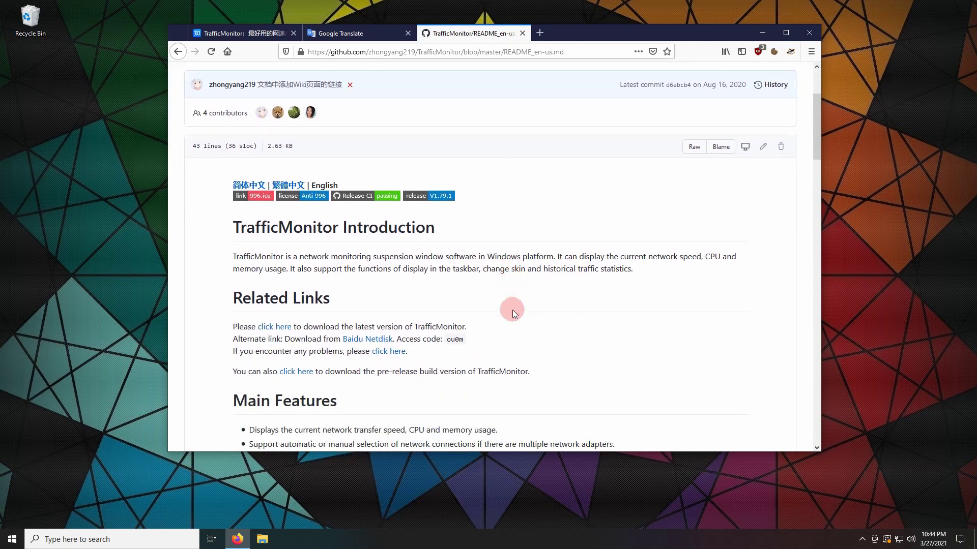
scroll(512, 310, down, 5)
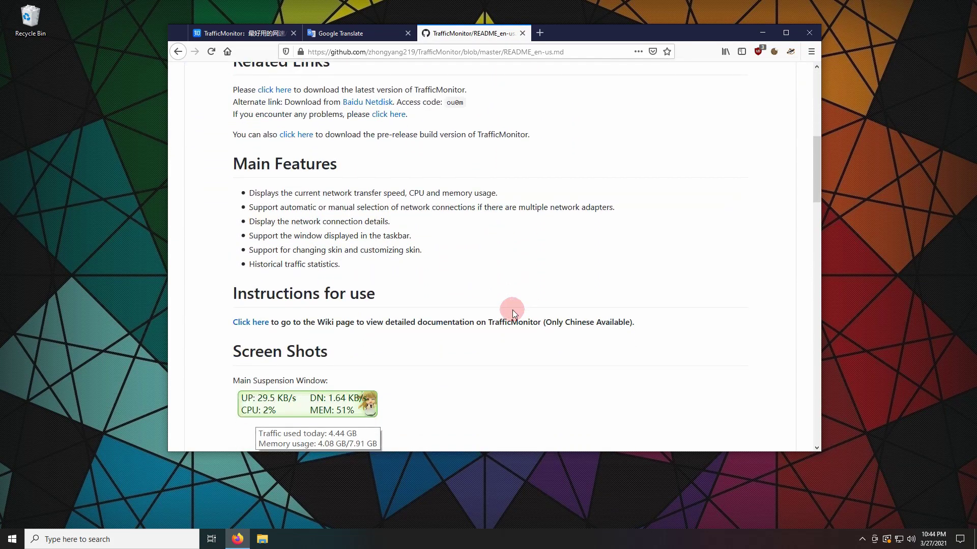
scroll(512, 309, down, 2)
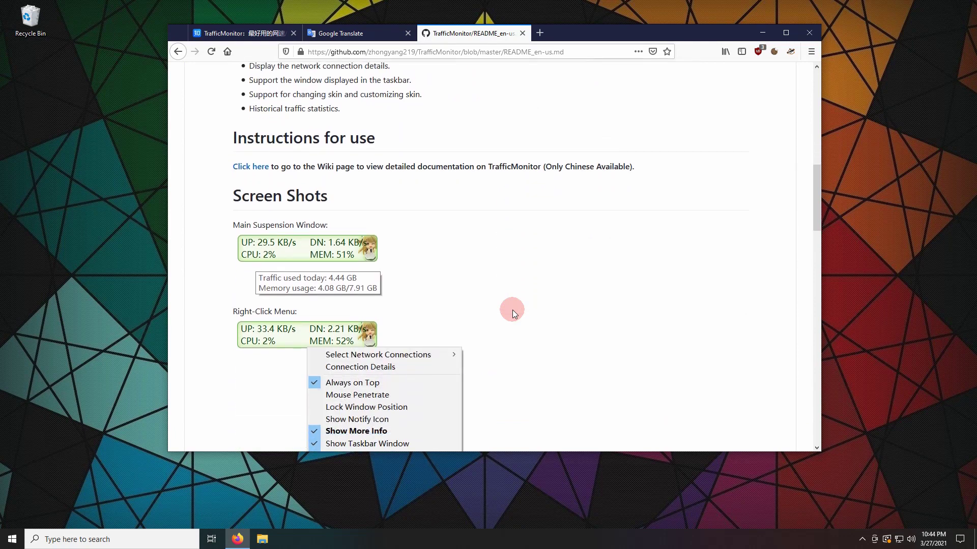
scroll(512, 310, down, 6)
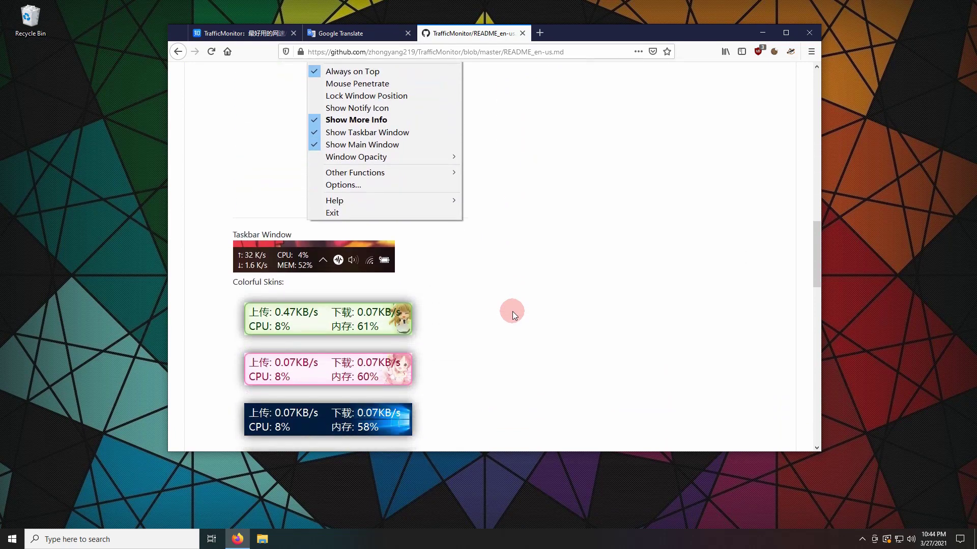
scroll(512, 311, down, 3)
scroll(512, 312, down, 2)
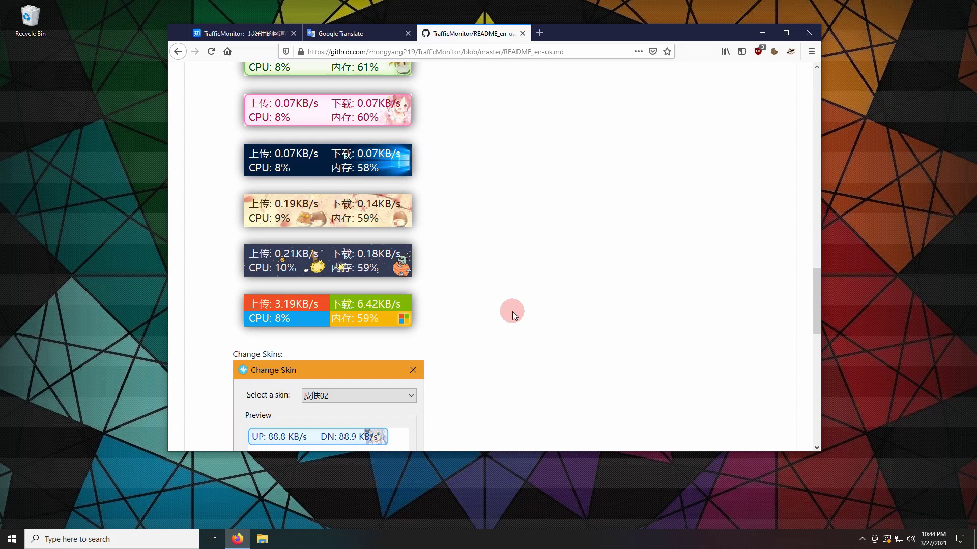
scroll(512, 311, down, 7)
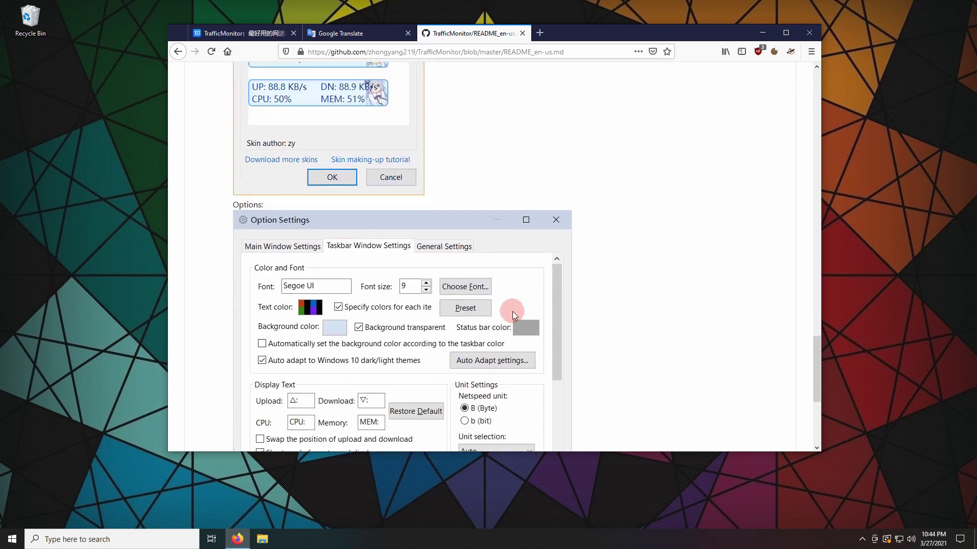
scroll(511, 311, down, 1)
scroll(511, 311, down, 3)
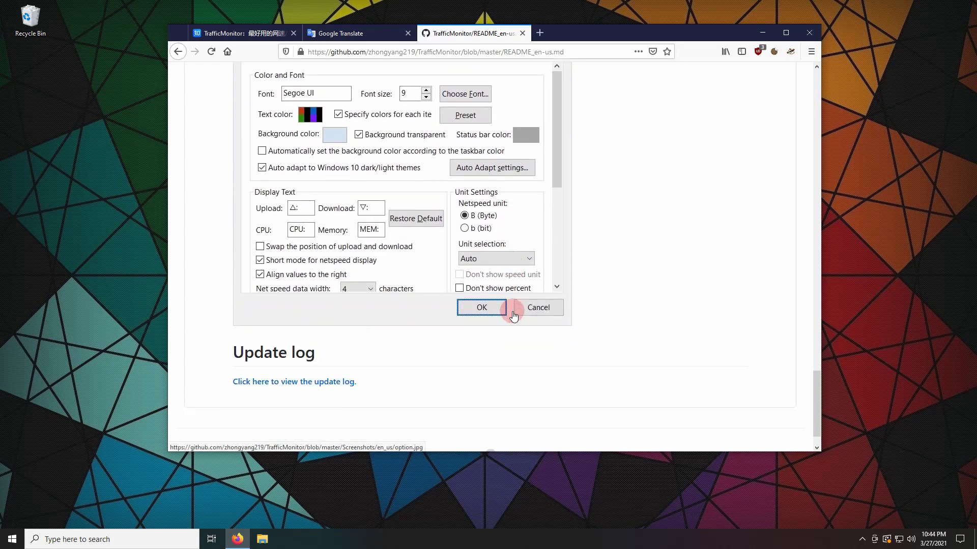
scroll(513, 315, down, 1)
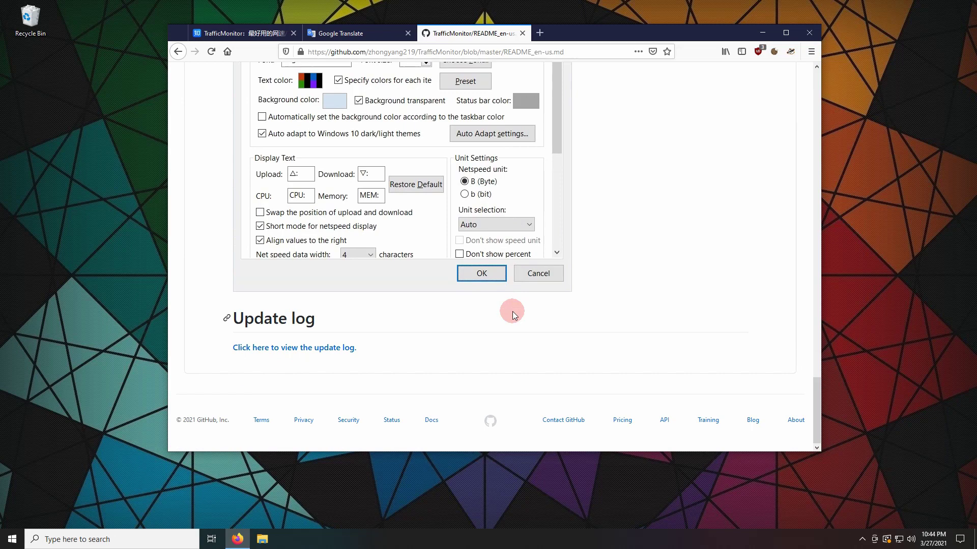
scroll(512, 311, up, 1)
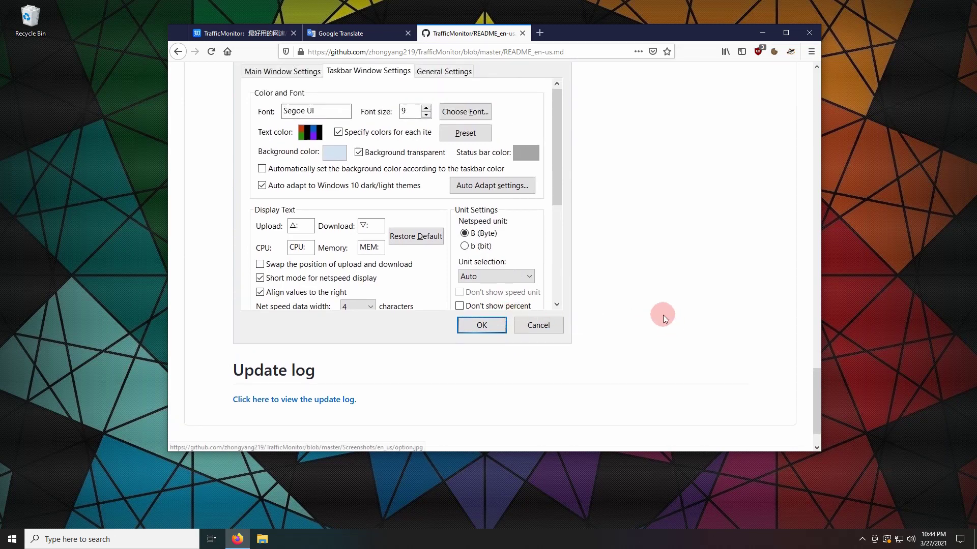
scroll(673, 322, up, 2)
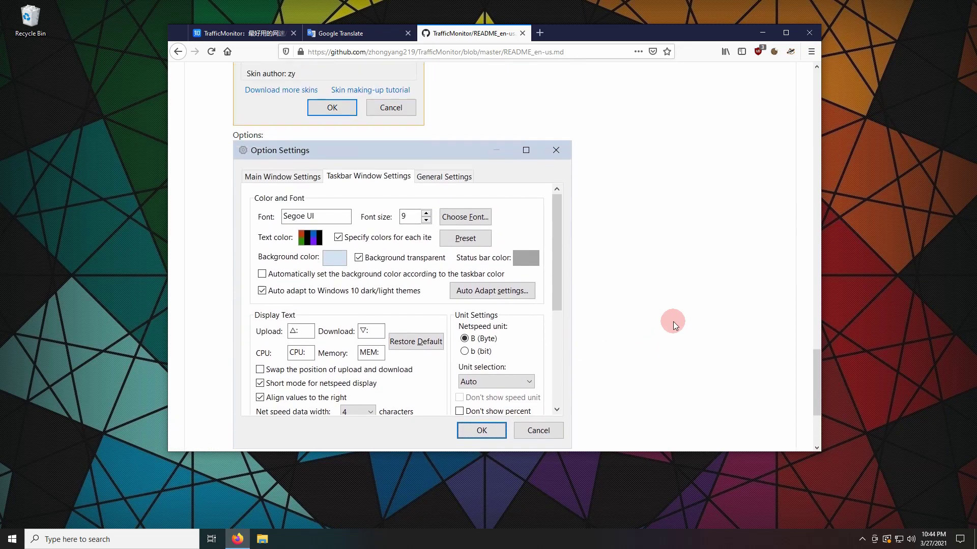
scroll(673, 321, up, 10)
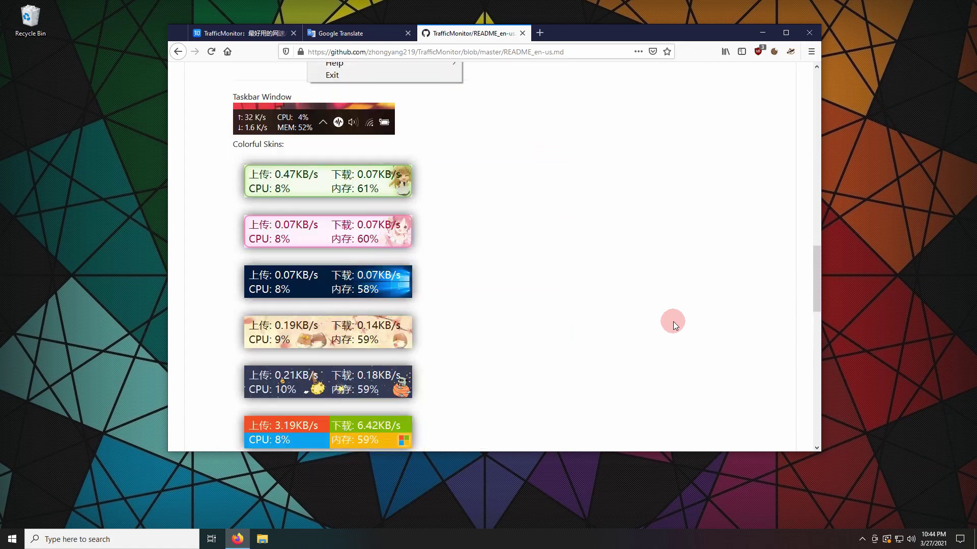
scroll(673, 322, up, 4)
scroll(673, 322, up, 4)
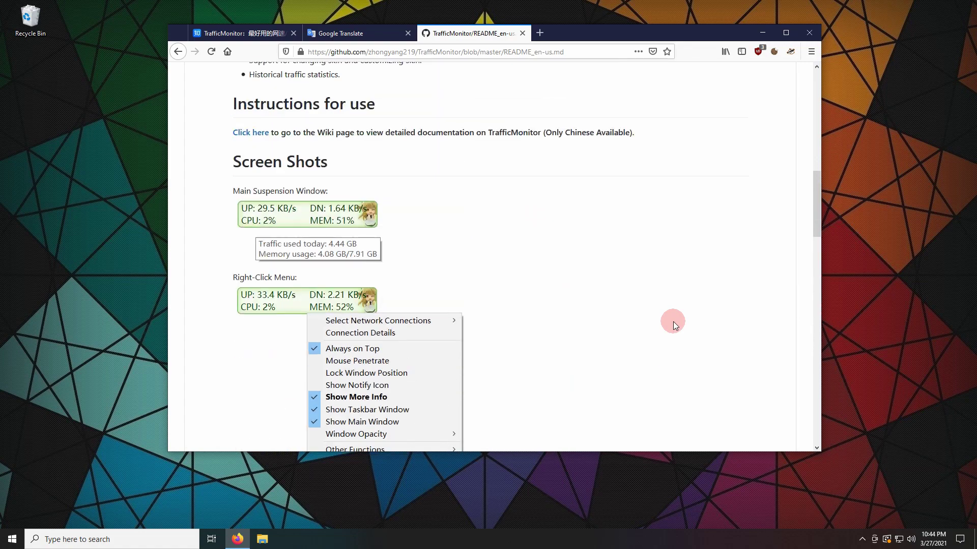
scroll(673, 322, up, 4)
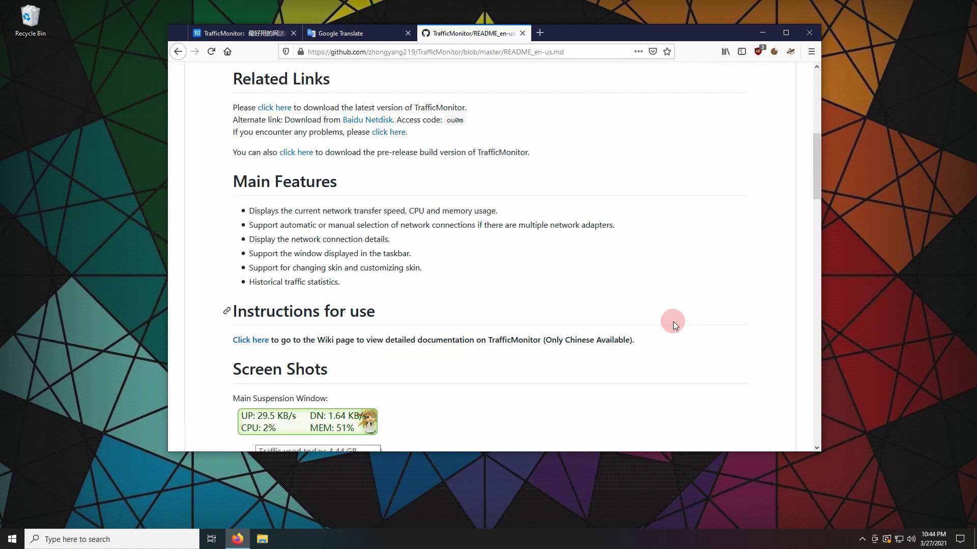
scroll(673, 322, up, 4)
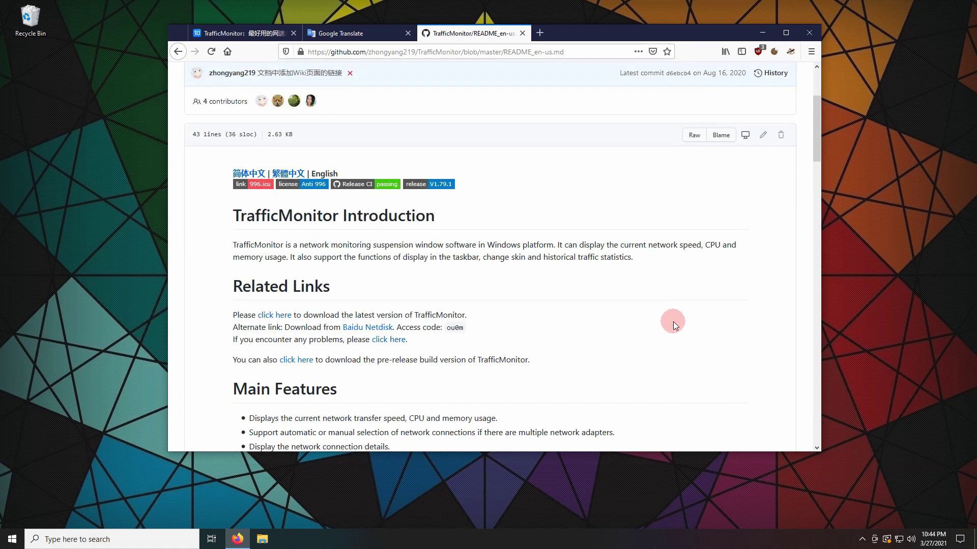
Download TrafficMonitor_V1.79.1_x86.7z from the V1.79.1 release page and show the downloads list
click(279, 318)
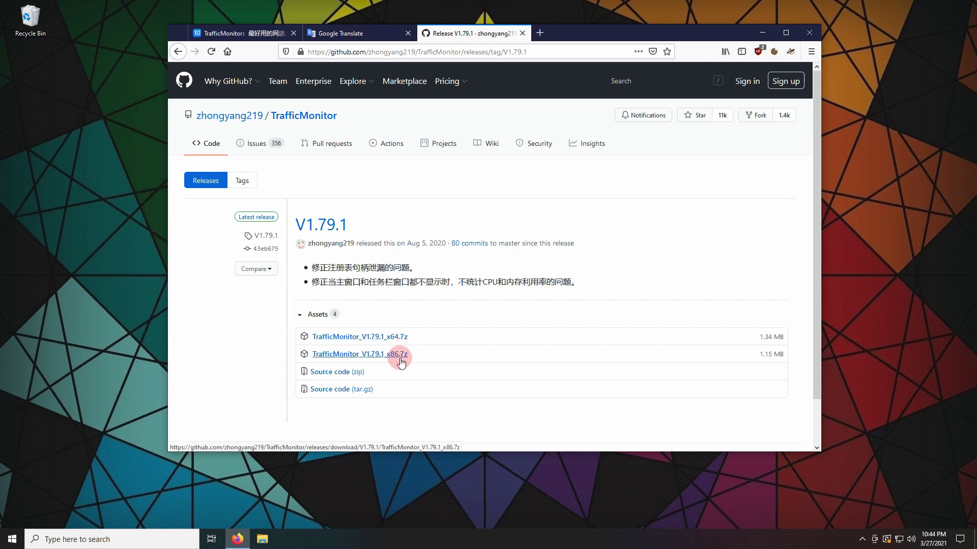
click(400, 355)
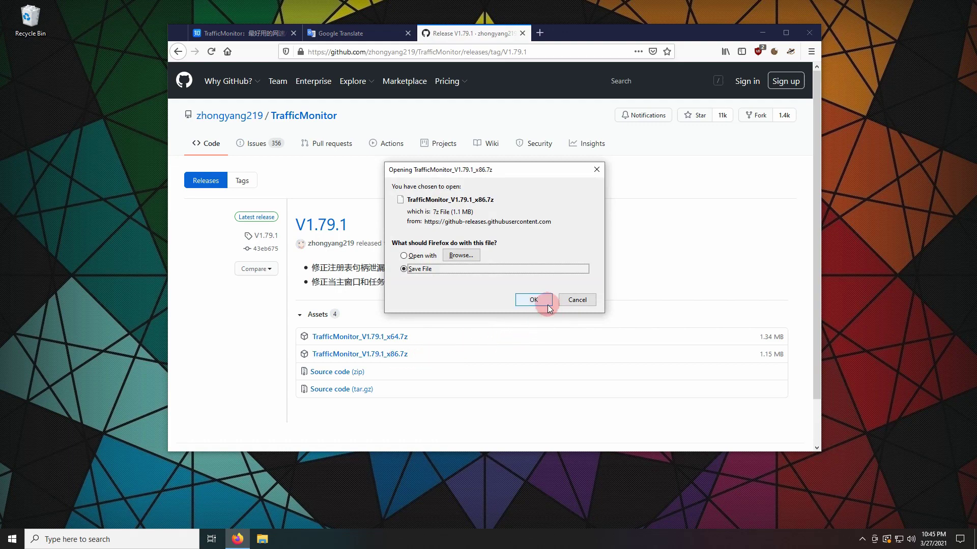
click(548, 304)
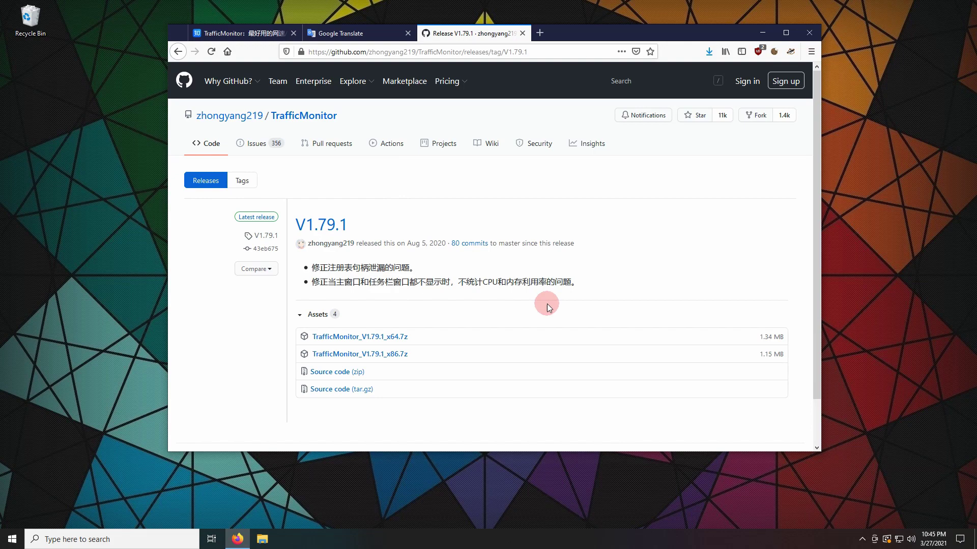
click(710, 52)
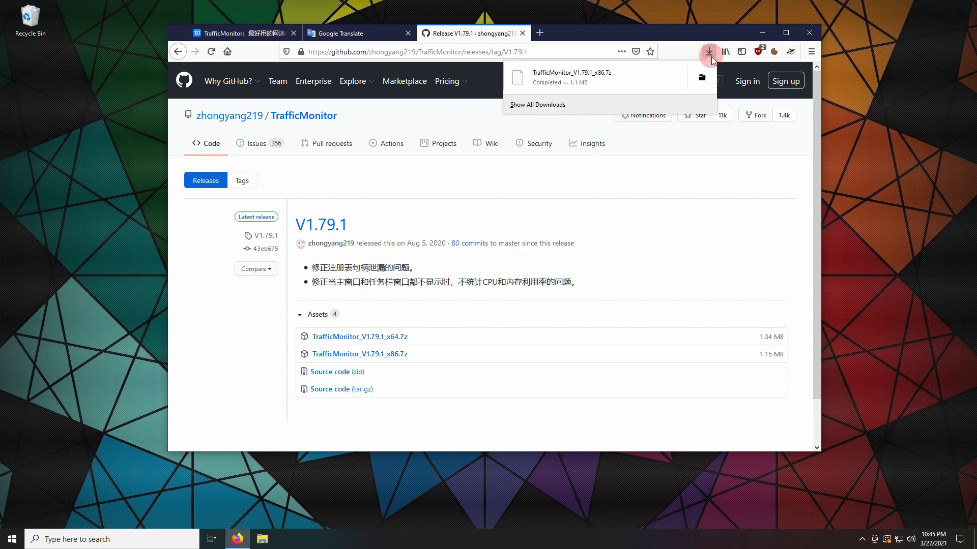
Extract the downloaded archive with 7-Zip to a TrafficMonitor_V1.79.1_x86 folder
click(707, 84)
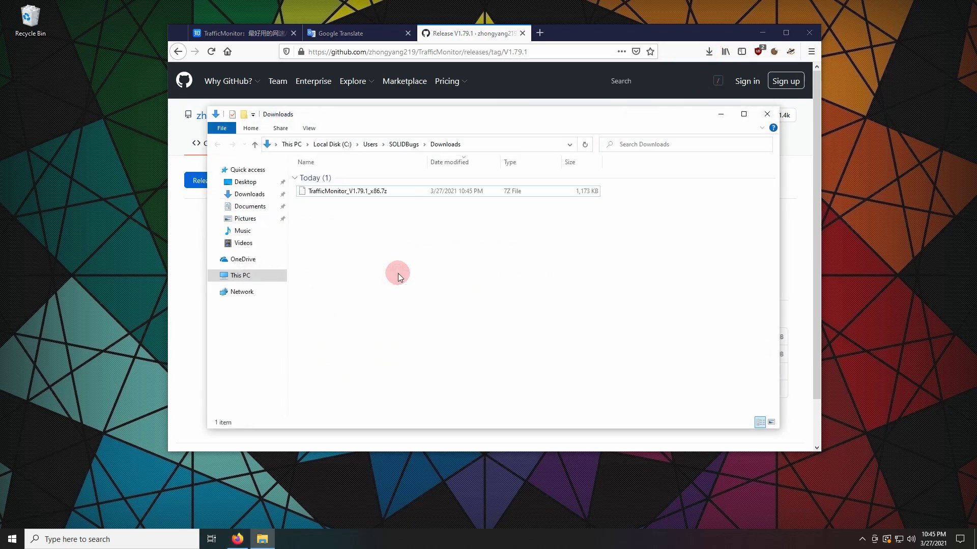
click(352, 195)
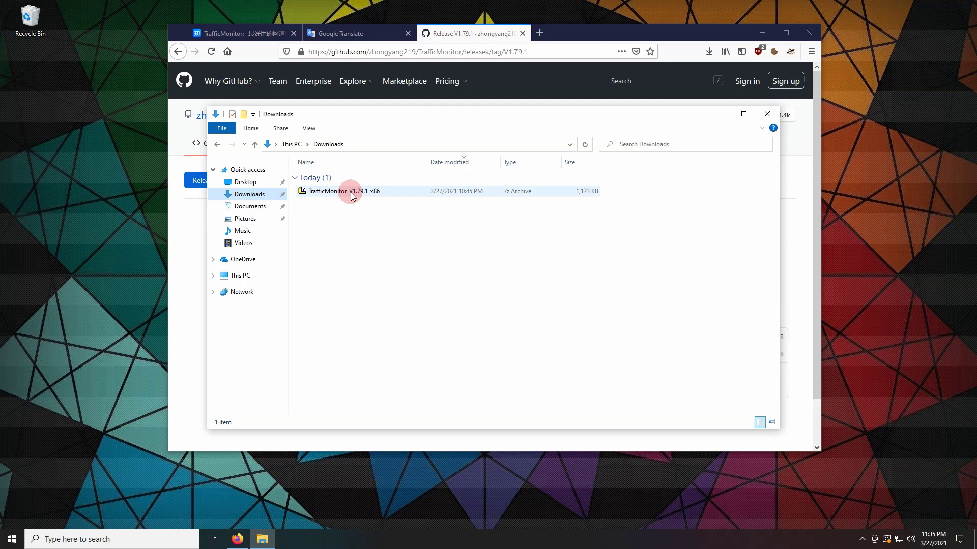
right_click(351, 194)
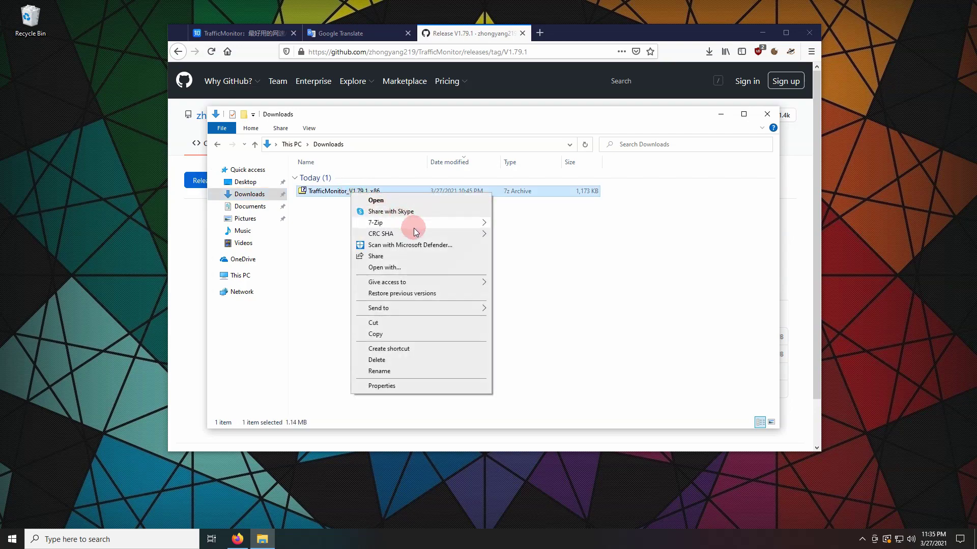
mouse_move(435, 227)
click(573, 270)
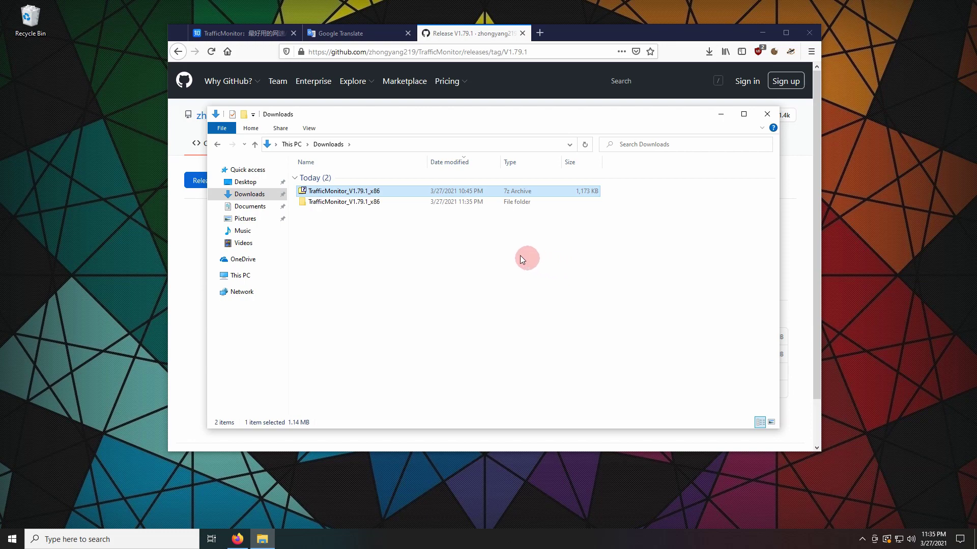
Open the extracted TrafficMonitor folder and select the TrafficMonitor application
double_click(408, 206)
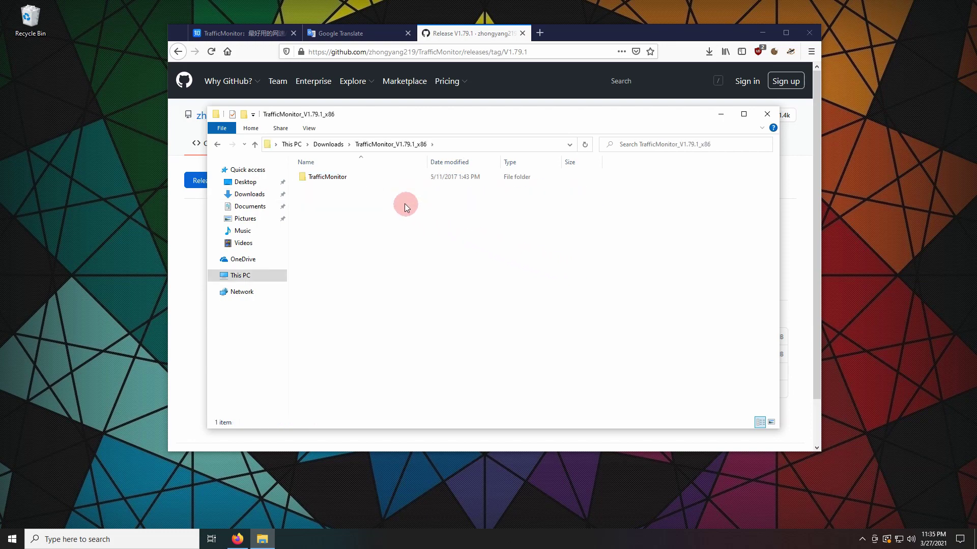
double_click(382, 182)
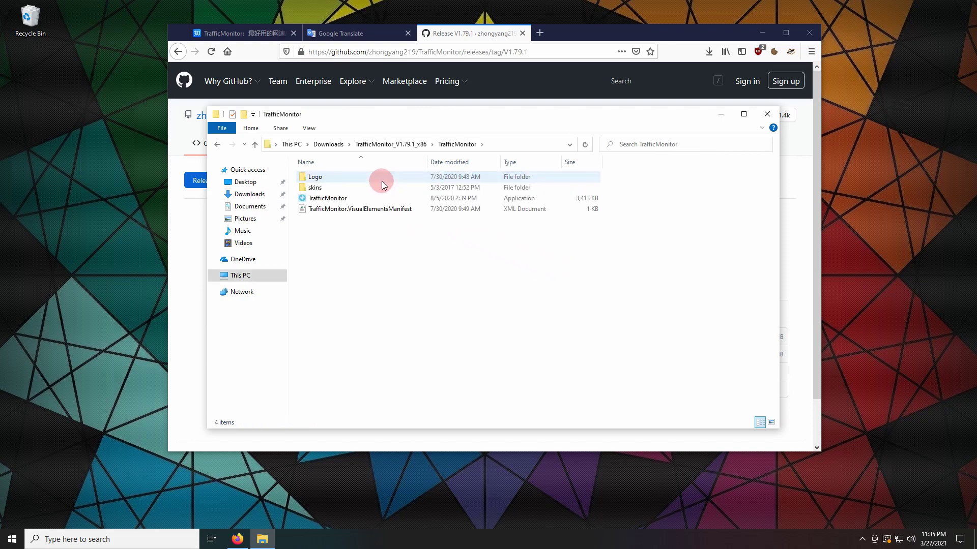
click(381, 200)
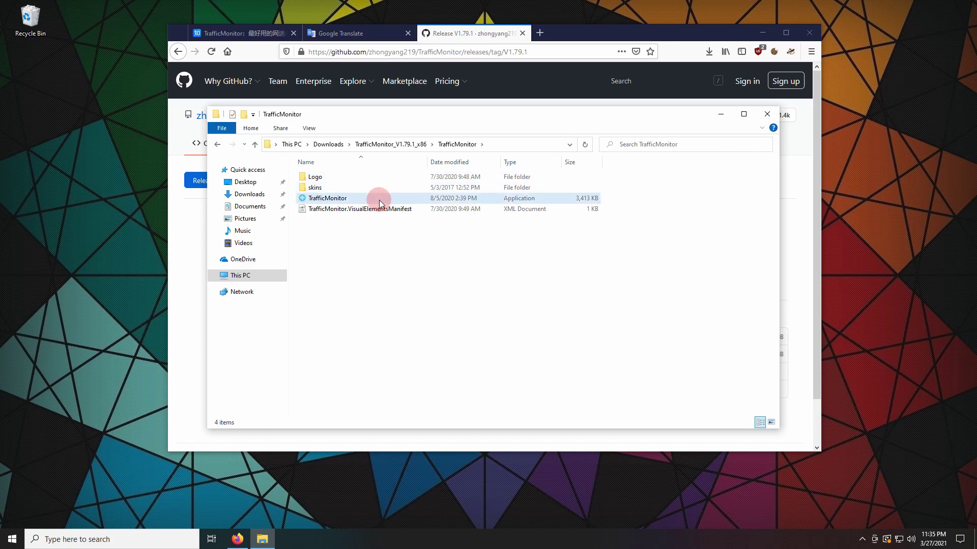
Run TrafficMonitor.exe, move its speed widget lower, and review then close Connection Details
double_click(381, 203)
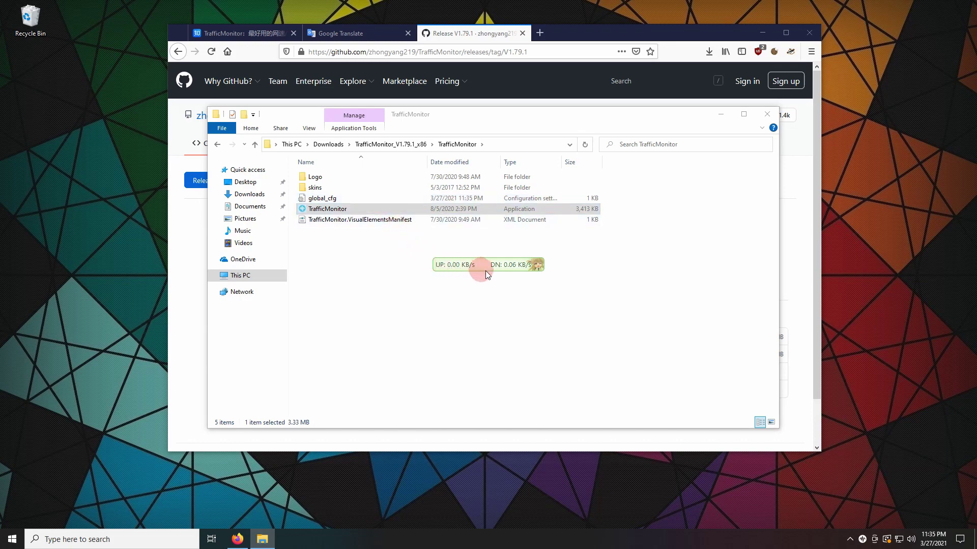
drag(500, 267, 533, 287)
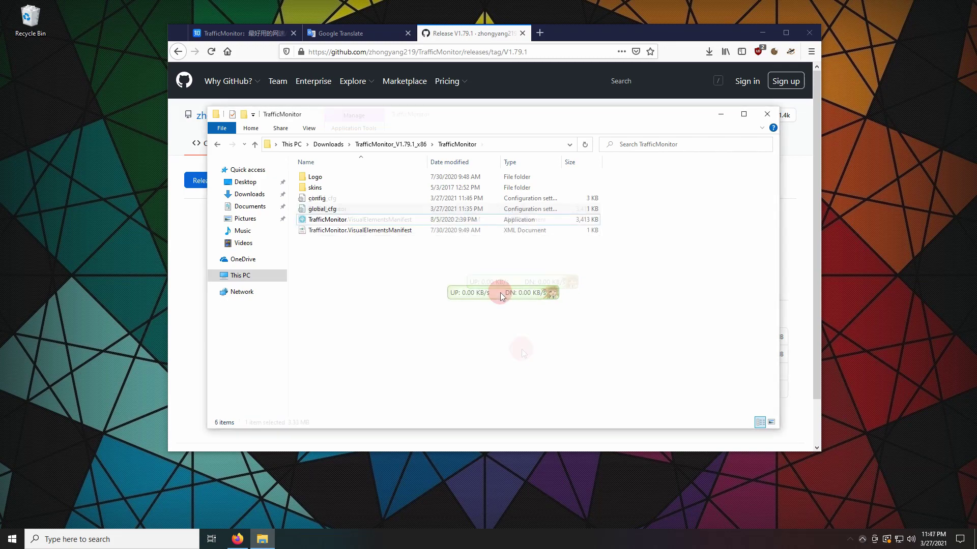
right_click(500, 292)
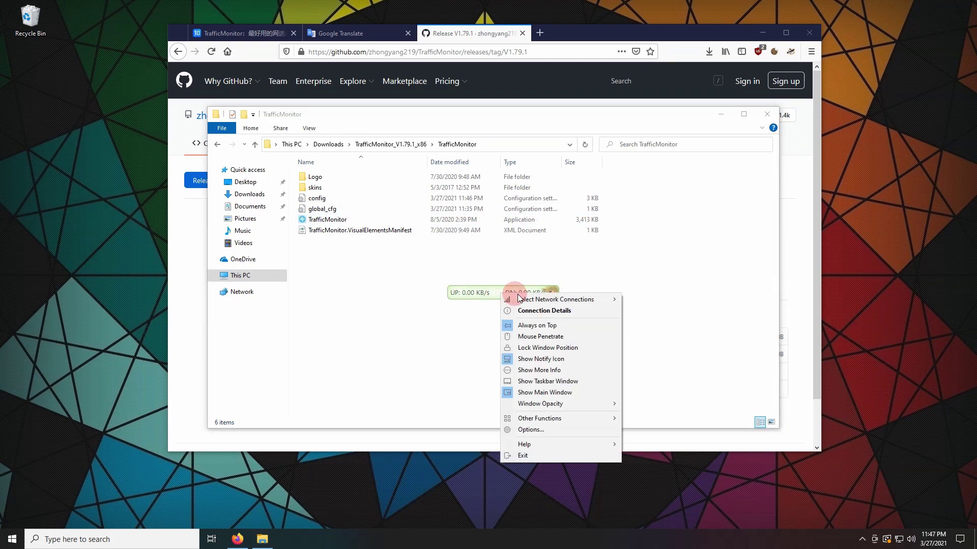
mouse_move(569, 301)
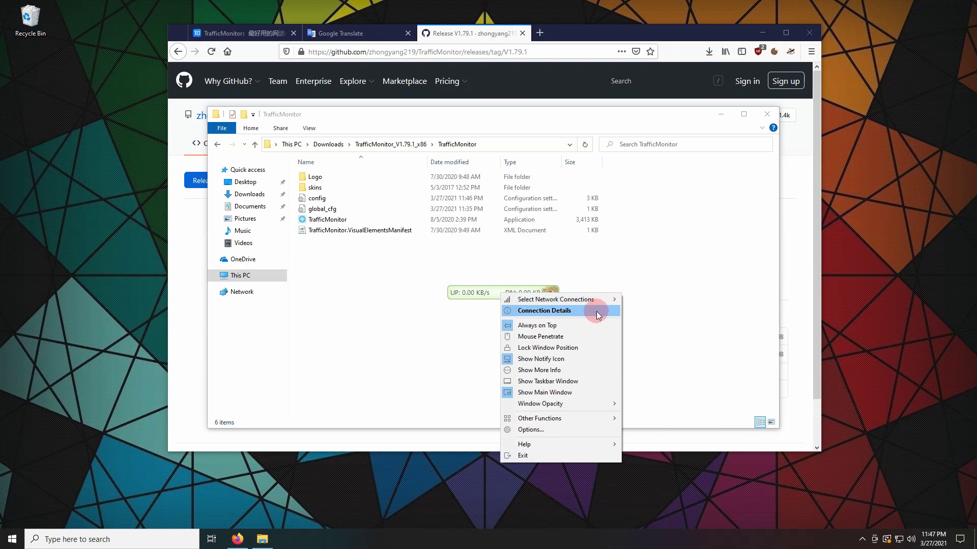
click(596, 315)
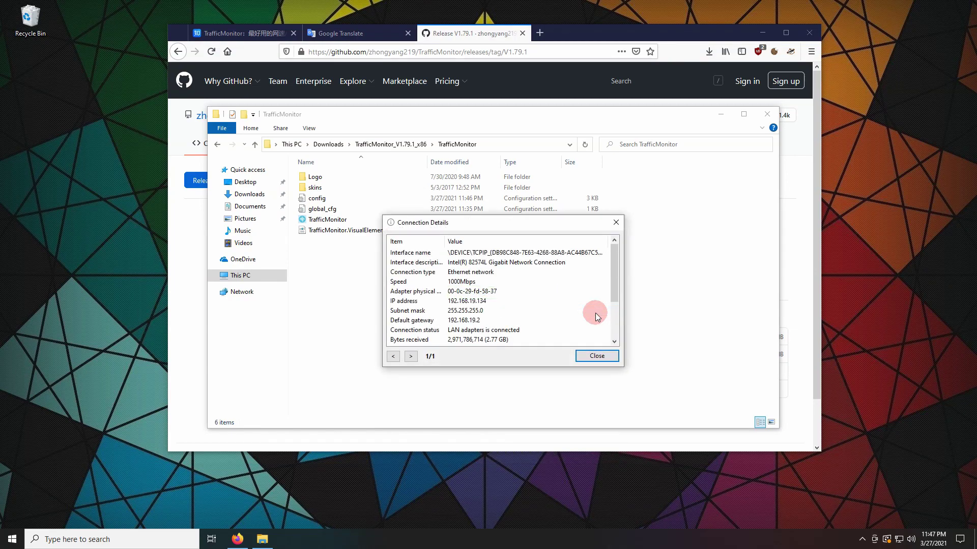
mouse_move(616, 299)
mouse_down()
mouse_move(616, 343)
mouse_move(617, 285)
mouse_up()
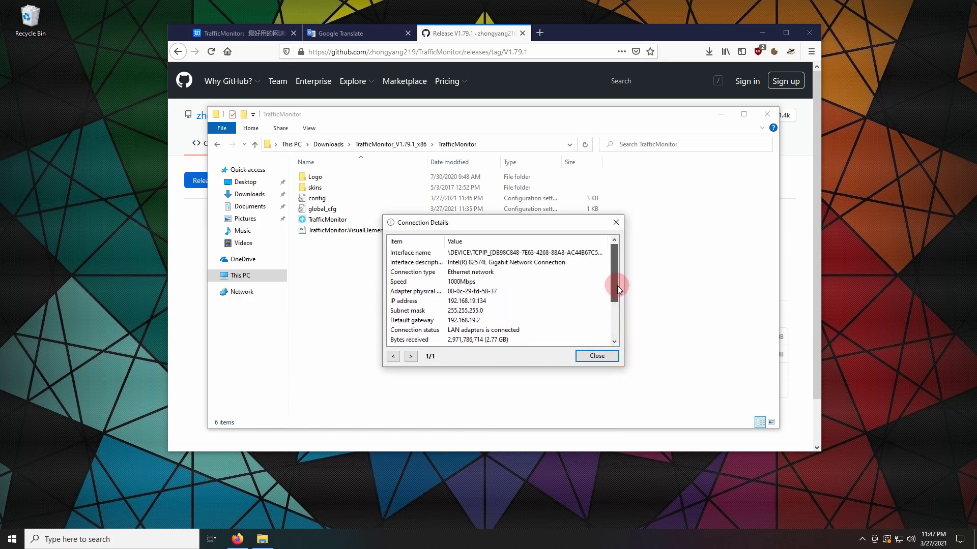
click(608, 356)
Enable Show Taskbar Window so upload and download speeds appear beside the clock
right_click(541, 296)
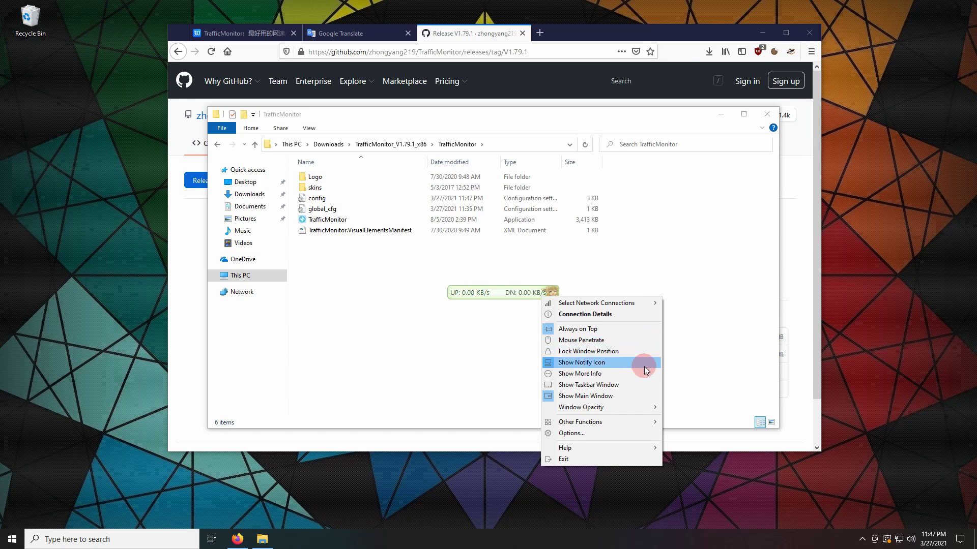
click(863, 538)
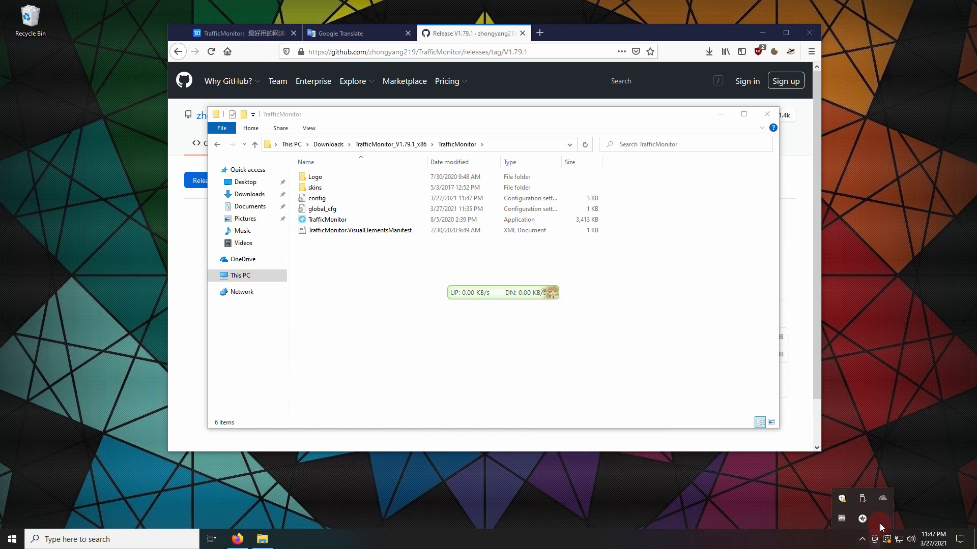
mouse_move(865, 520)
right_click(534, 299)
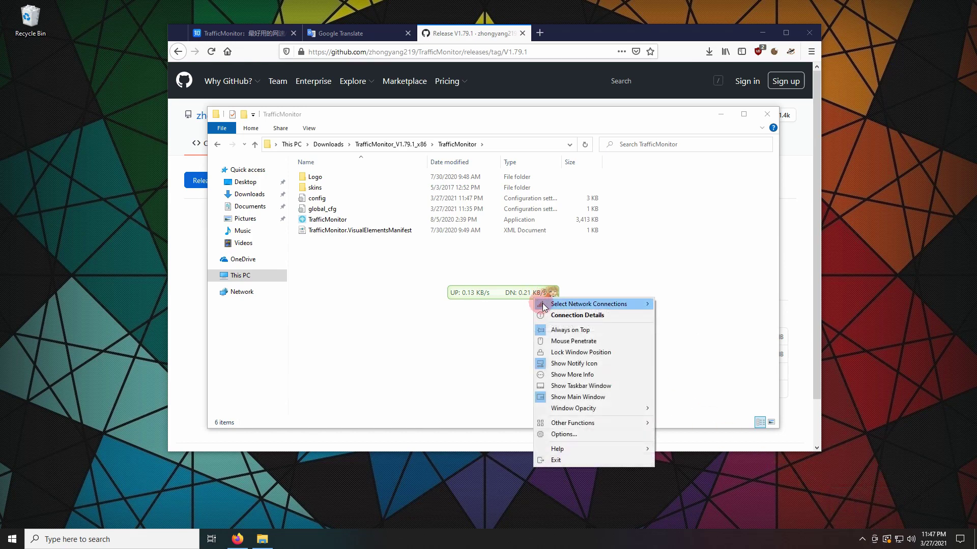
click(635, 390)
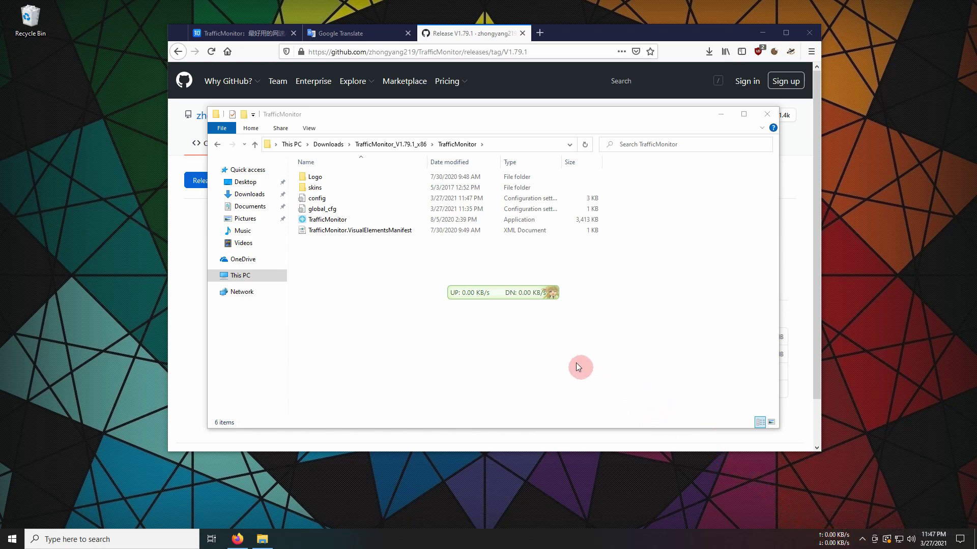
Hide the floating speed widget, then bring it back from the taskbar readout's menu
right_click(519, 297)
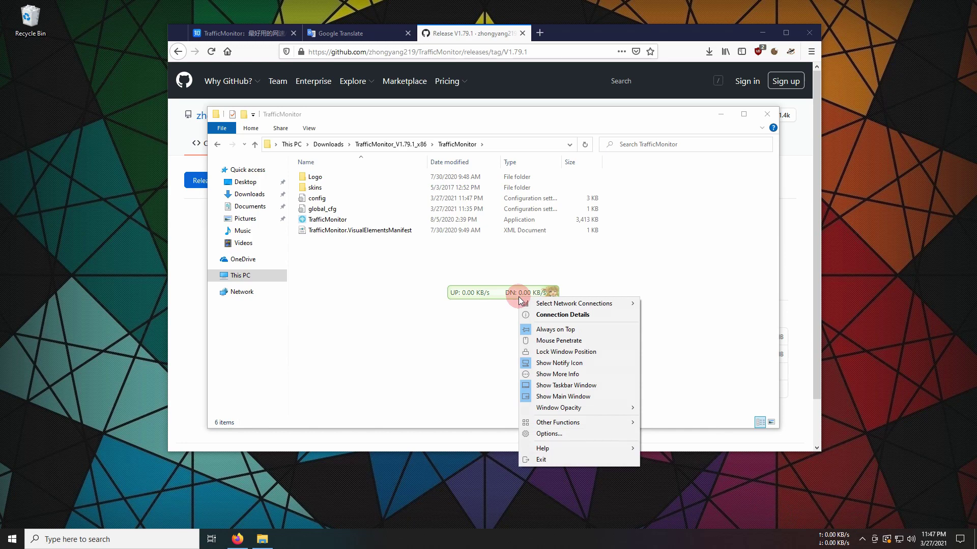
click(572, 398)
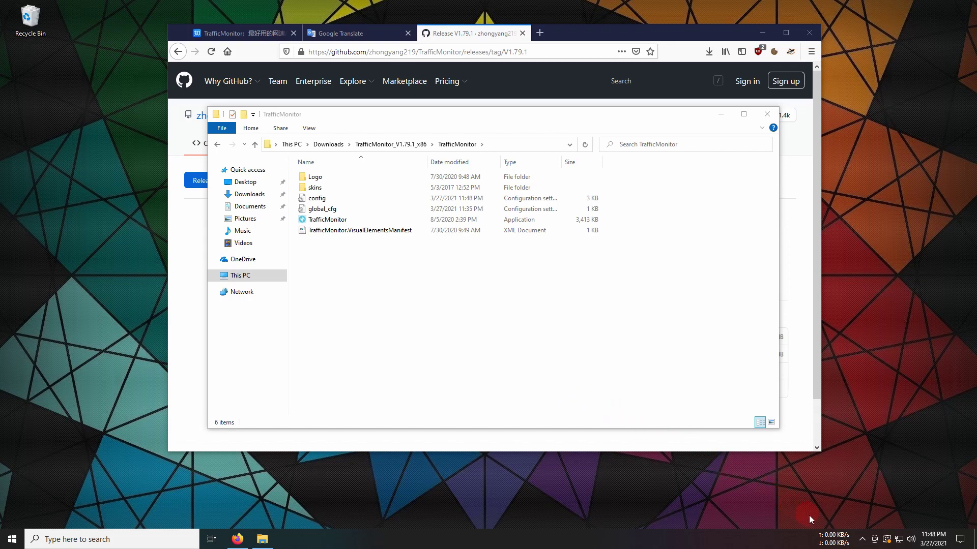
right_click(837, 538)
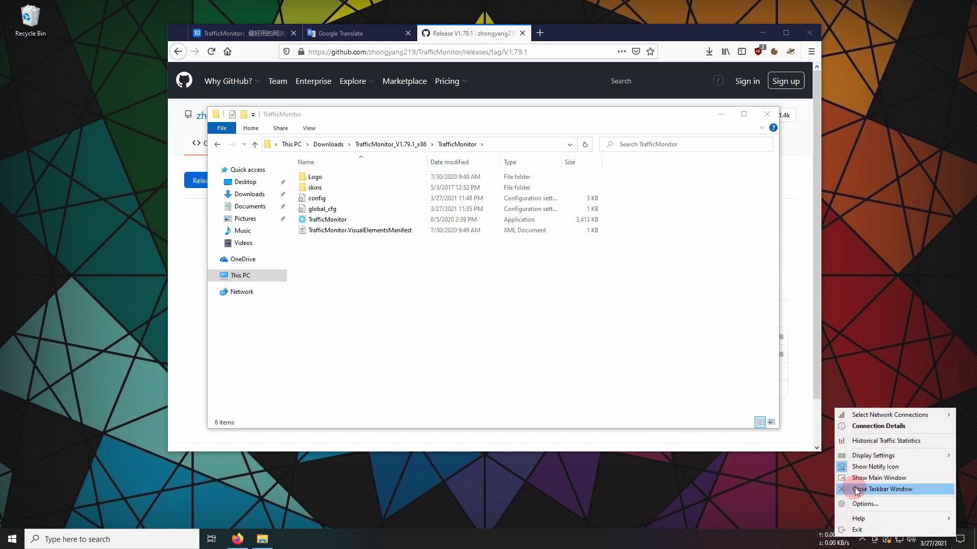
click(931, 480)
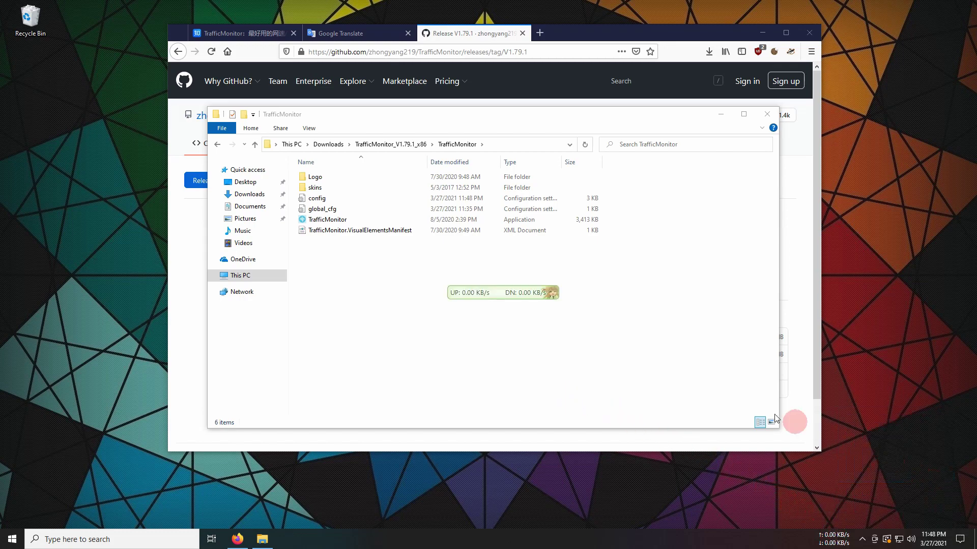
Turn on Show More Info so the widget also lists CPU and memory usage
right_click(529, 294)
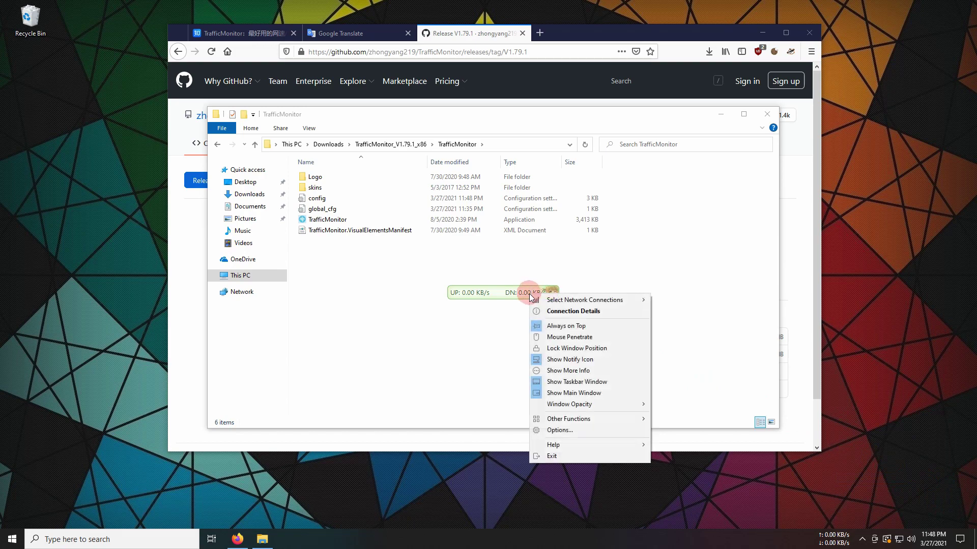
click(614, 374)
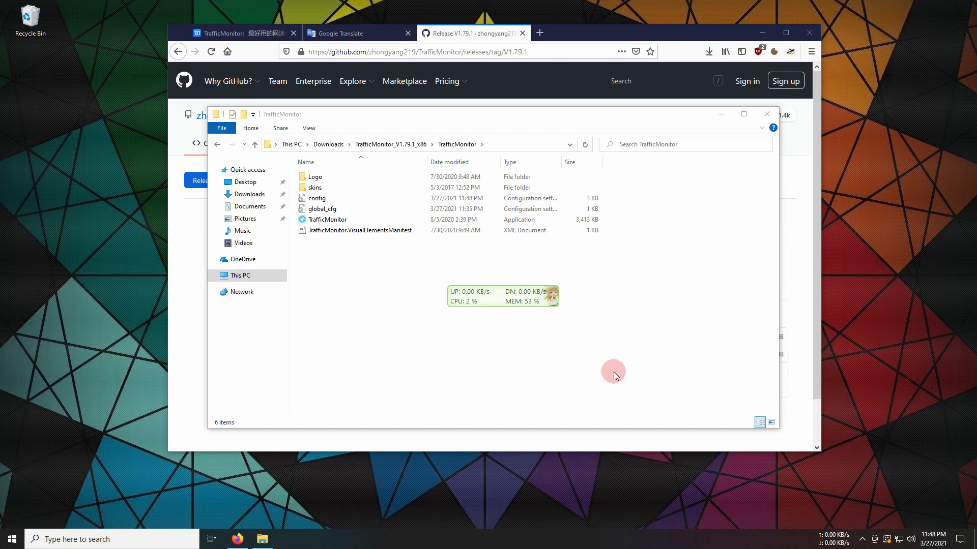
right_click(532, 303)
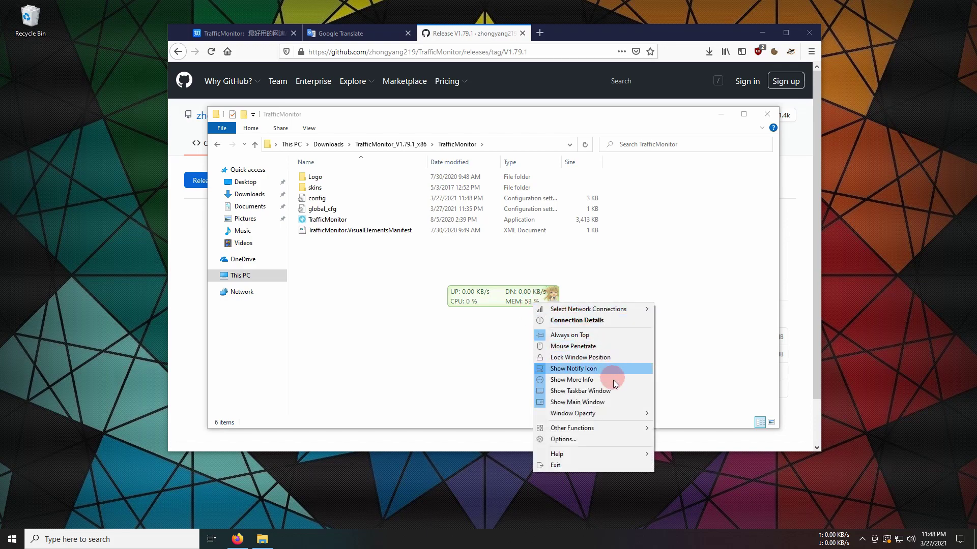
mouse_move(619, 413)
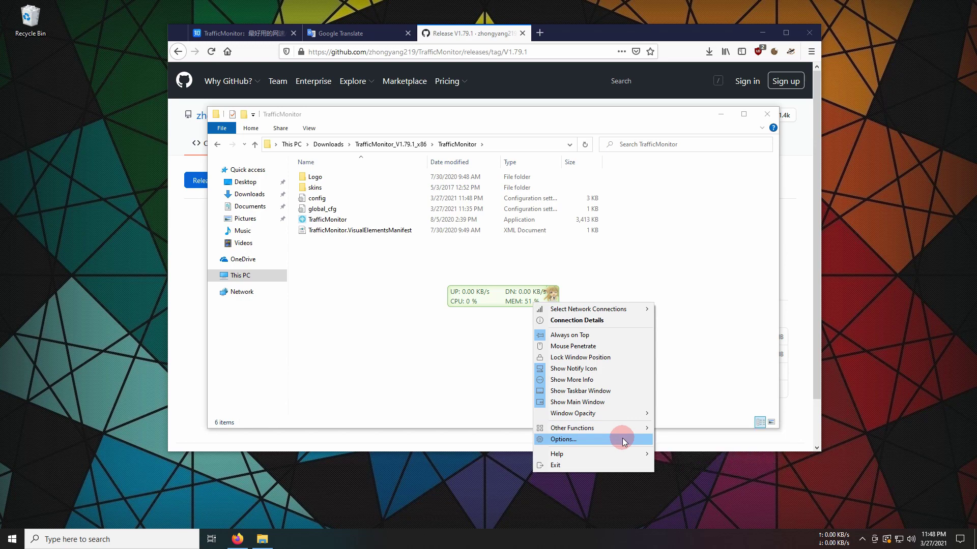
click(622, 438)
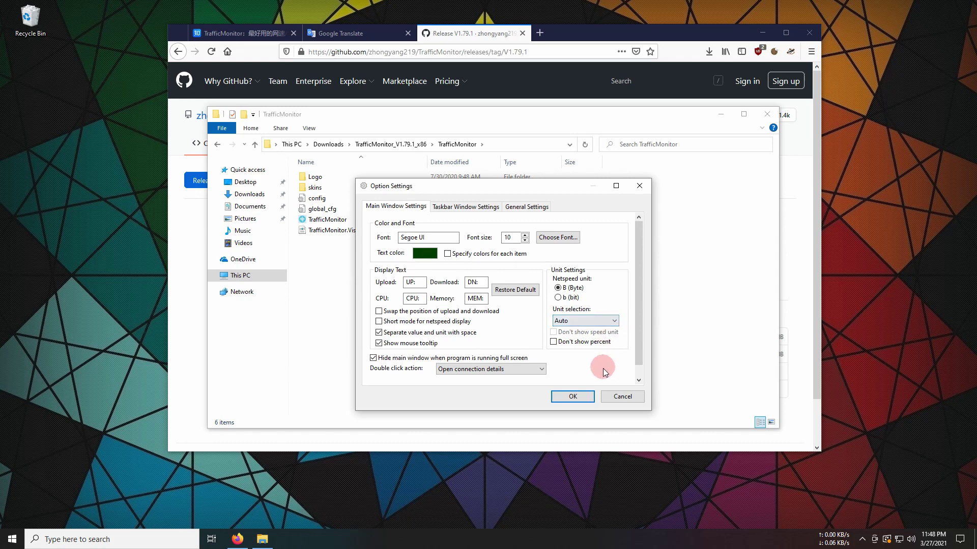
click(594, 397)
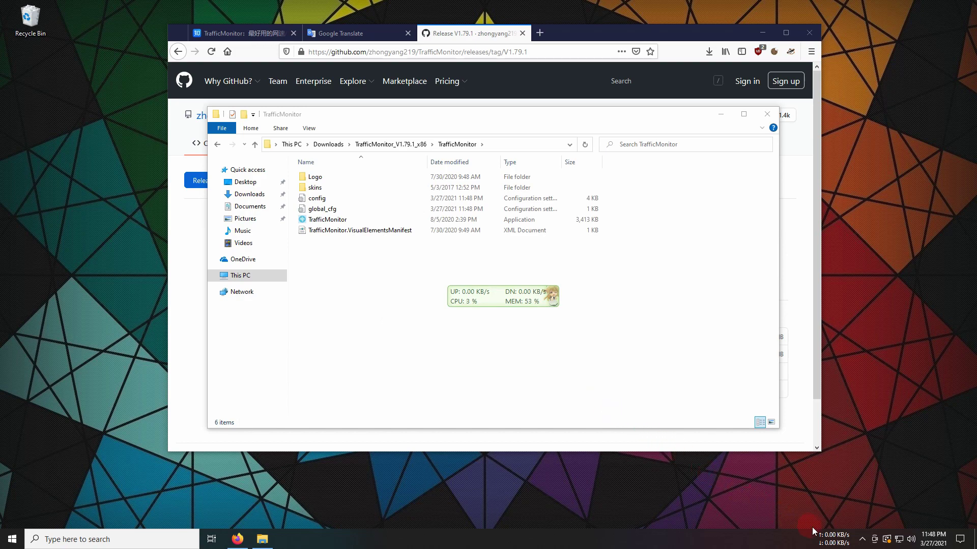
Uncheck Show Main Window and enable Display Settings > Show CPU and Memory Usage for the taskbar readout
right_click(833, 540)
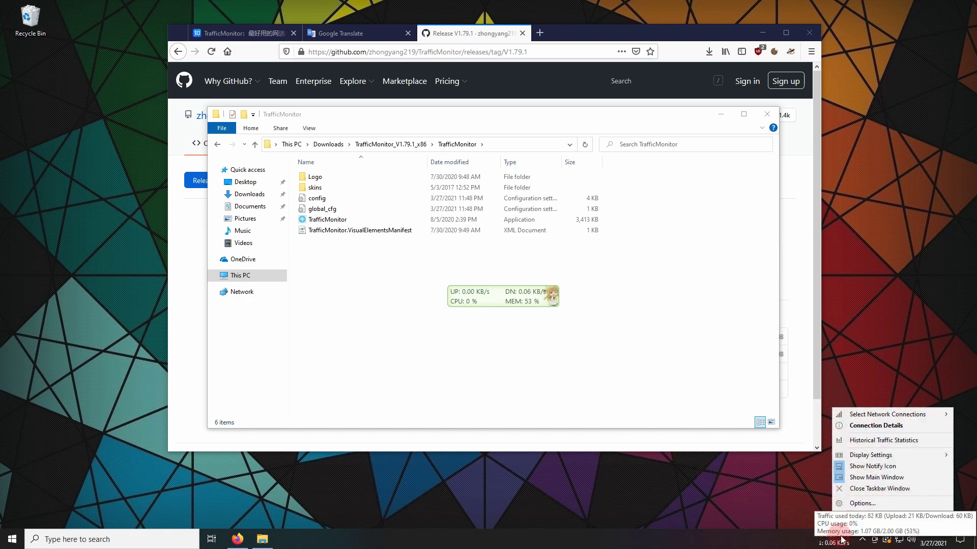
click(898, 479)
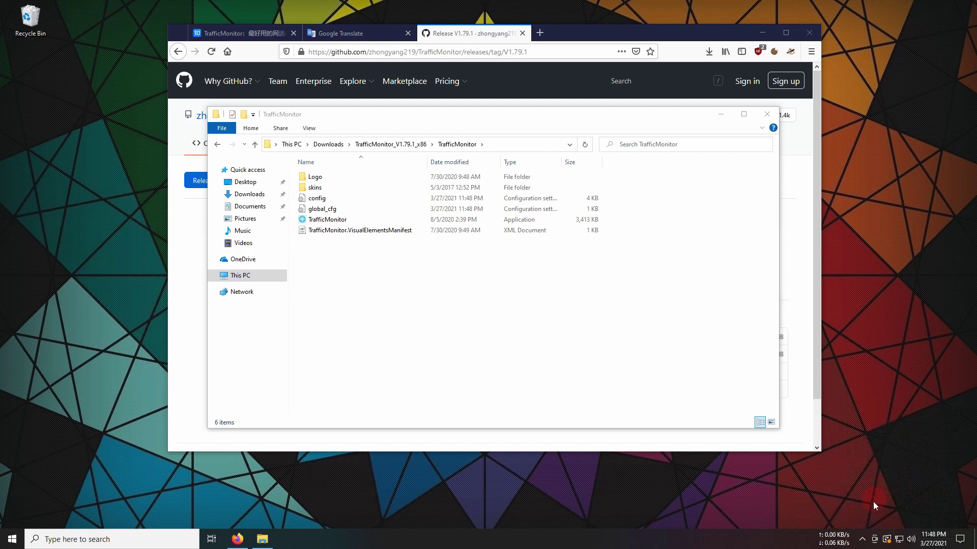
right_click(844, 541)
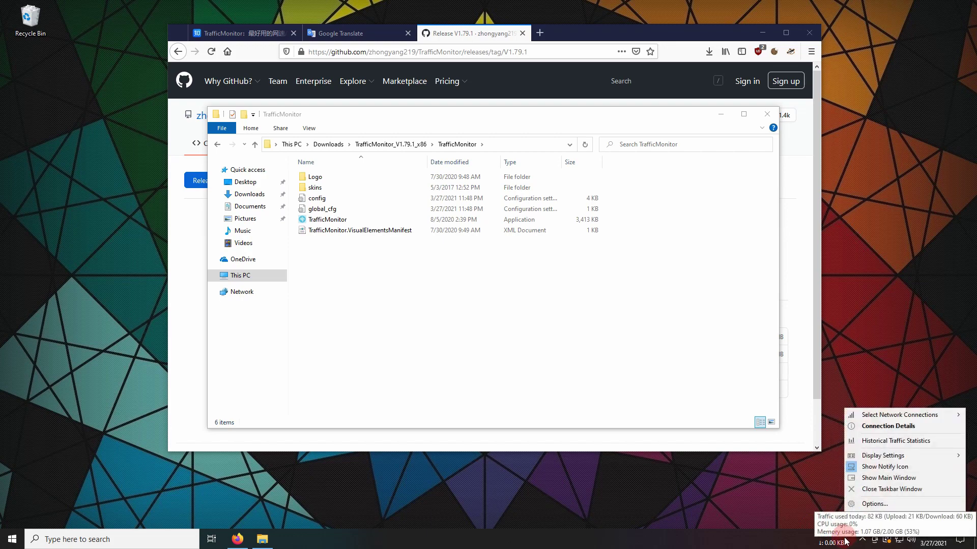
mouse_move(893, 458)
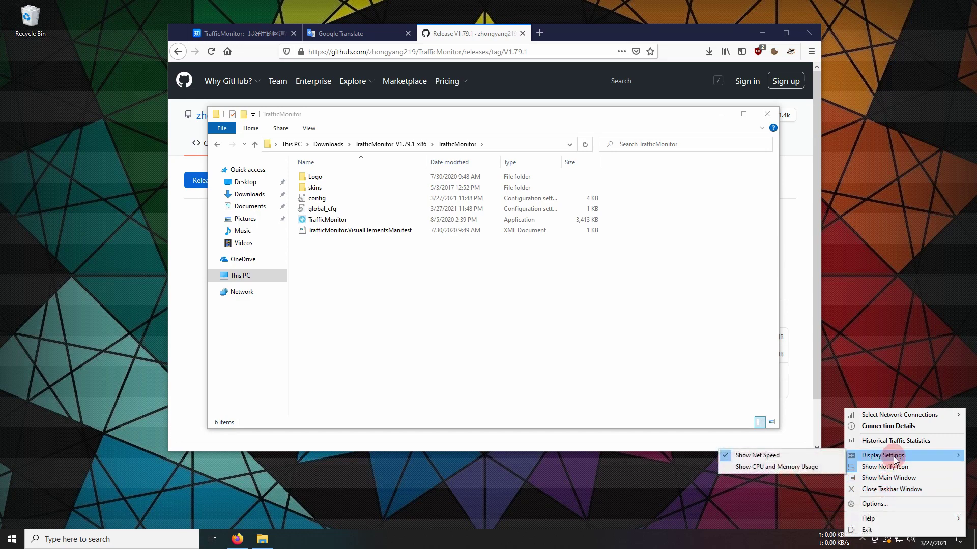
click(836, 467)
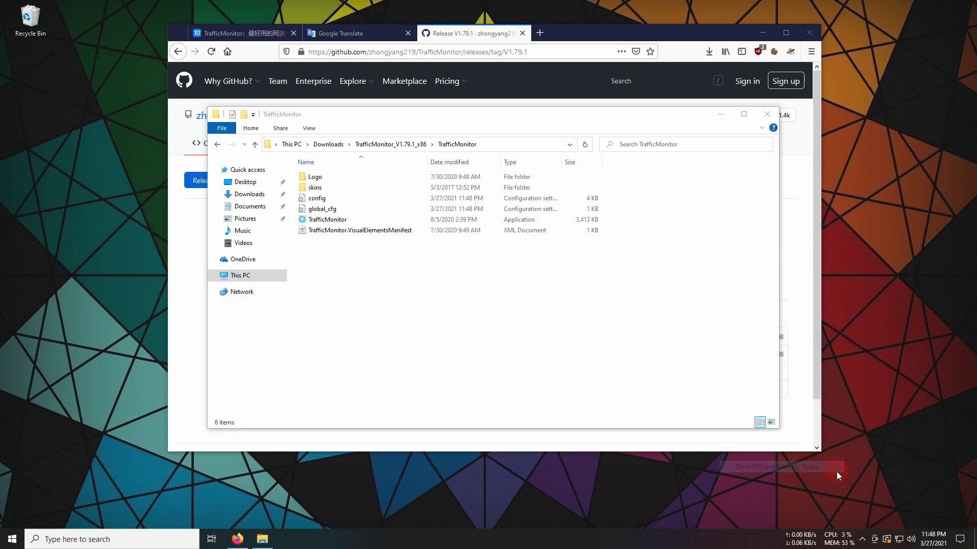